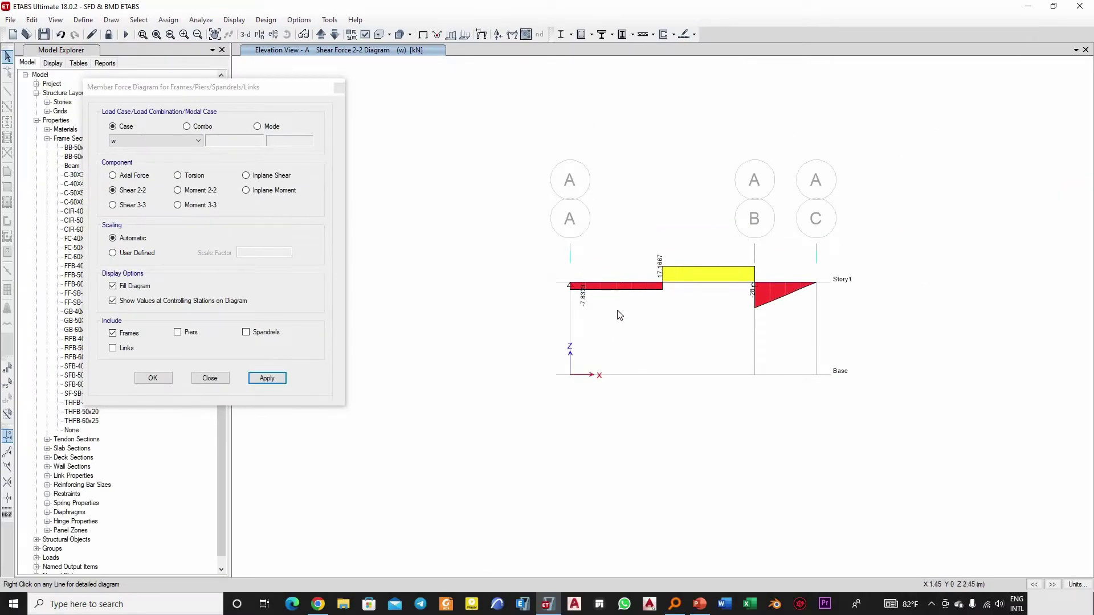
Switch the load case w diagram from shear to bending moment (Moment 3-3) and apply.
left_click(178, 205)
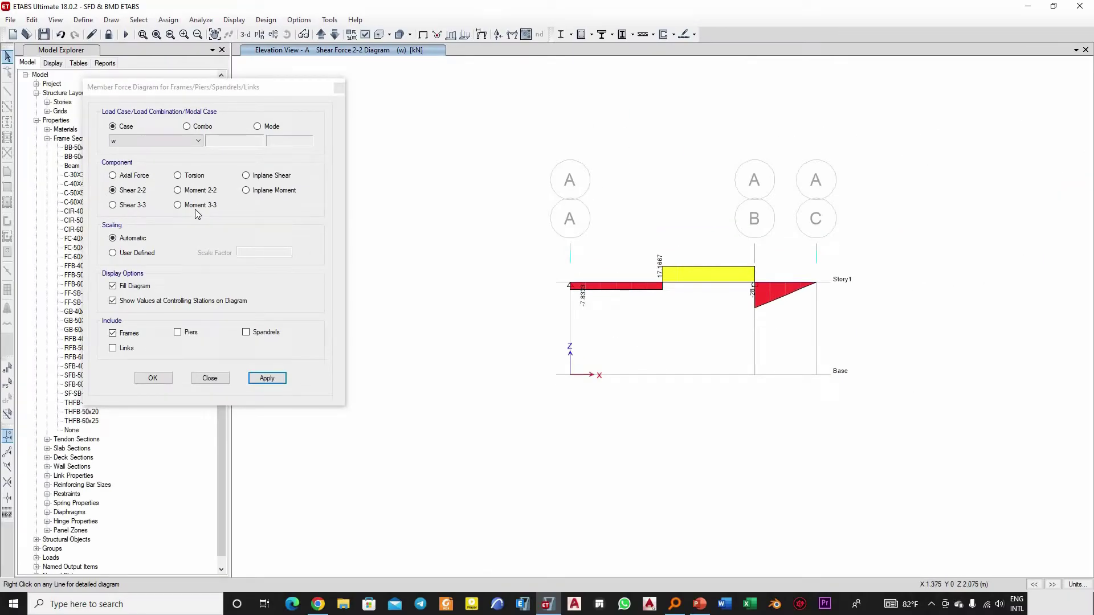
left_click(266, 379)
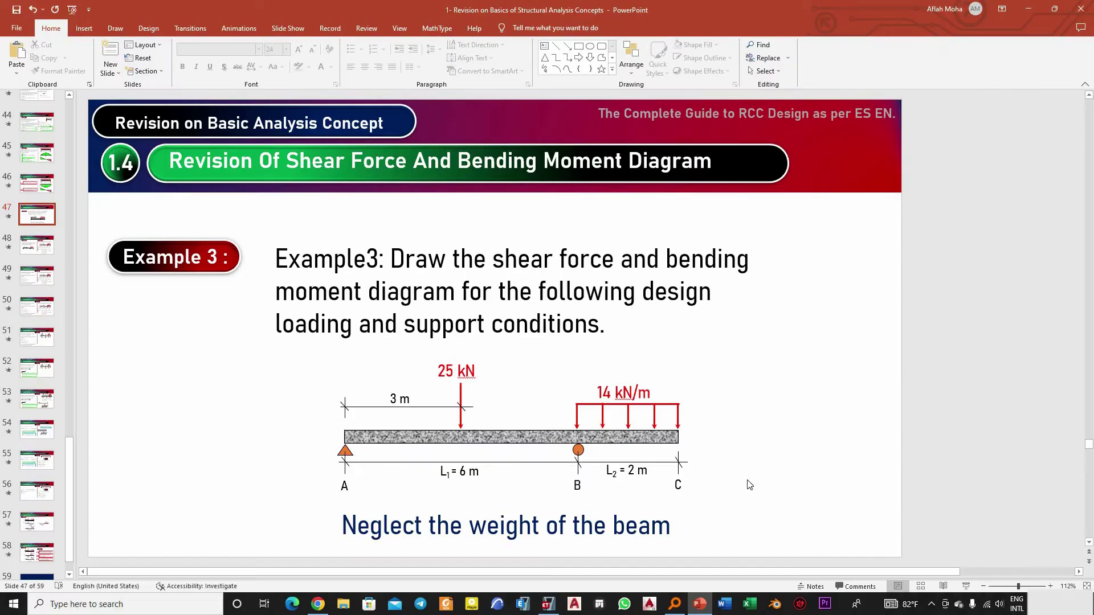
Return from the Example 3 slide to the ETABS model window.
left_click(547, 605)
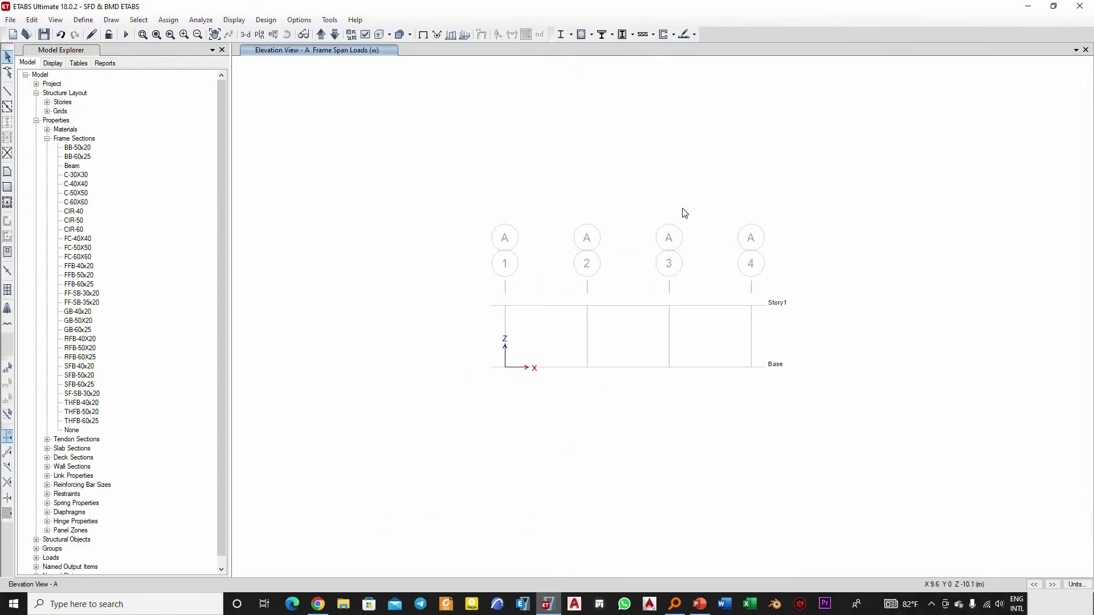
Open grid system G1 for editing, checking the Example 3 slide for dimensions.
right_click(674, 194)
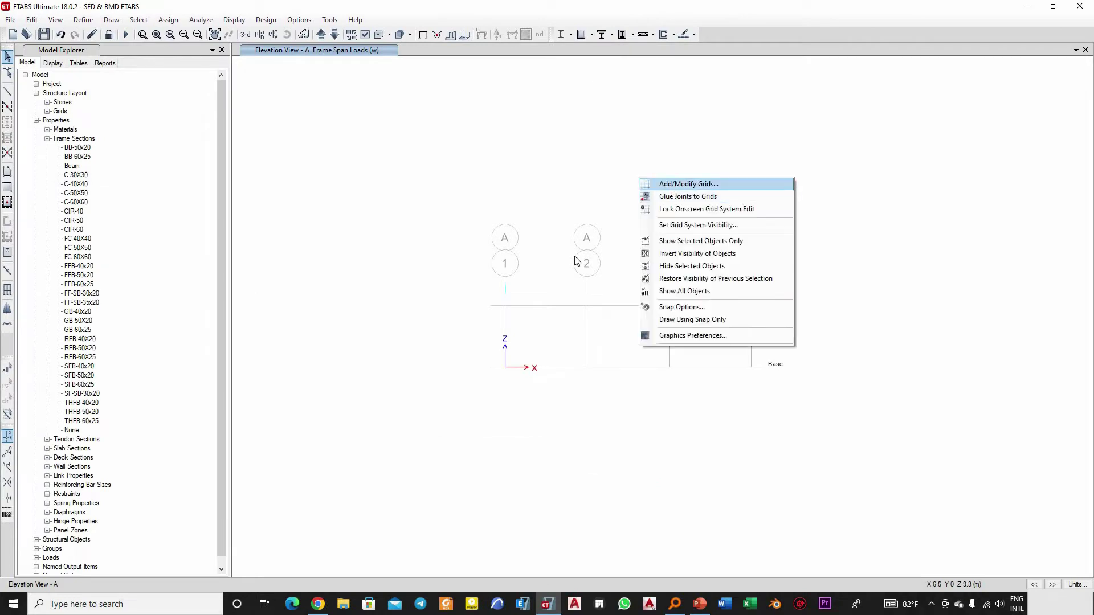
key("Return")
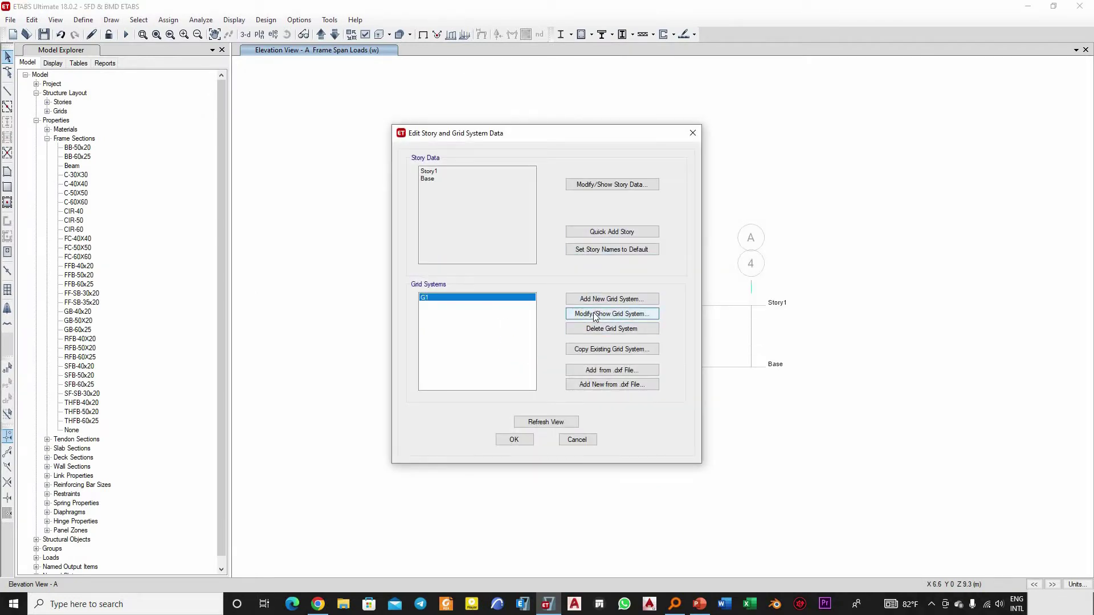
left_click(594, 317)
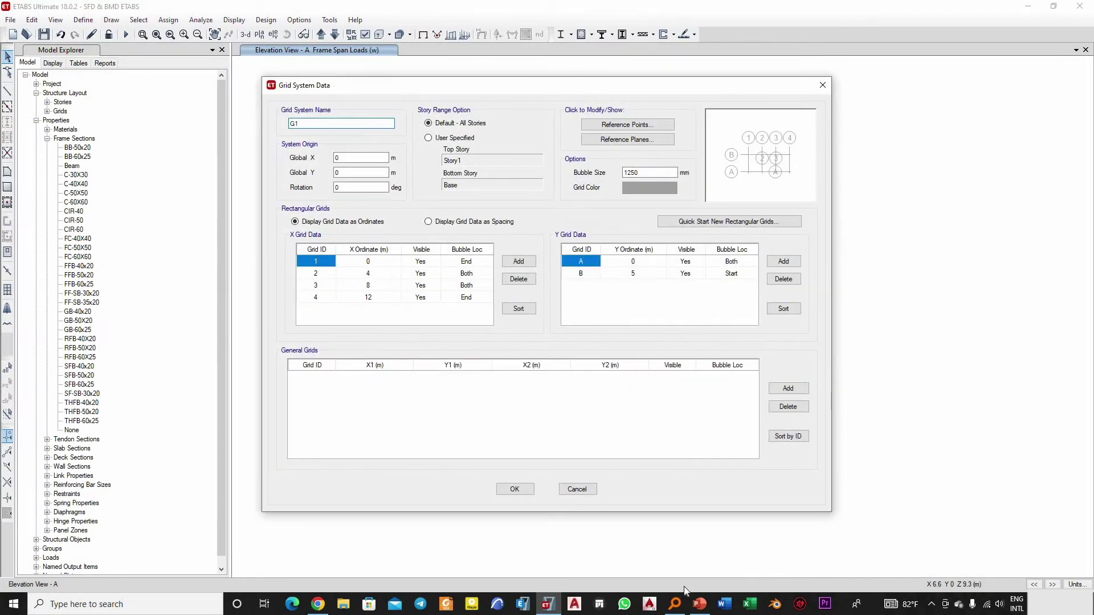
left_click(699, 604)
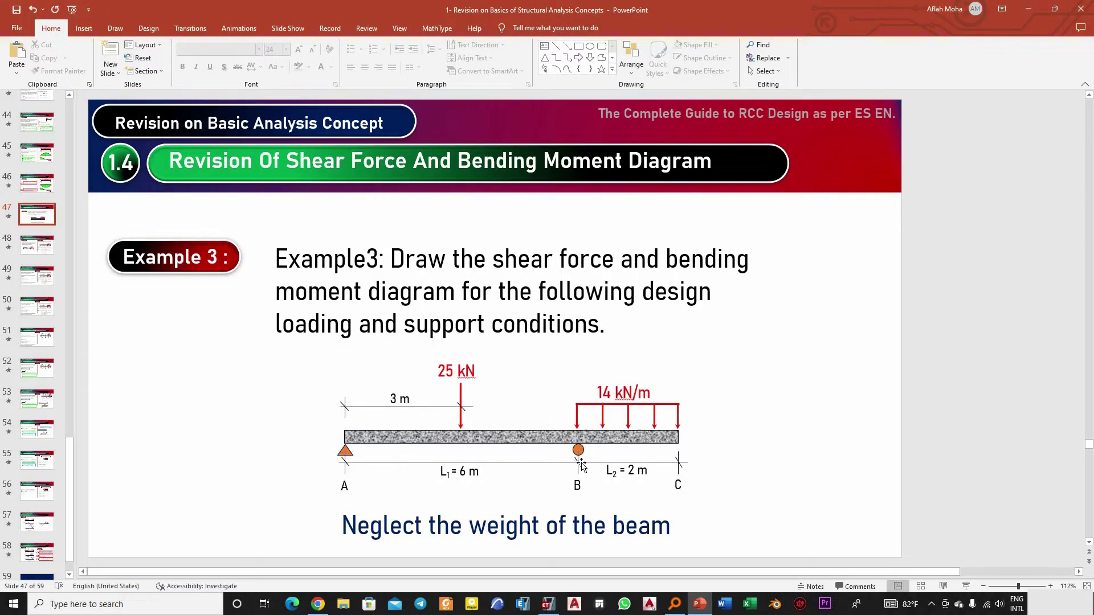
left_click(1033, 12)
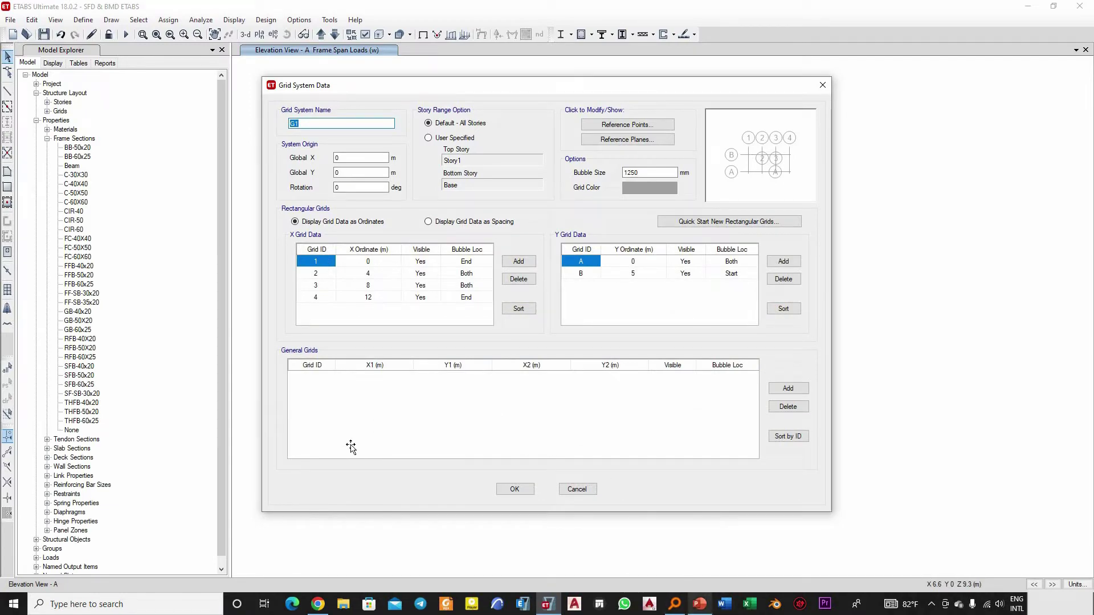
key("alt+Tab")
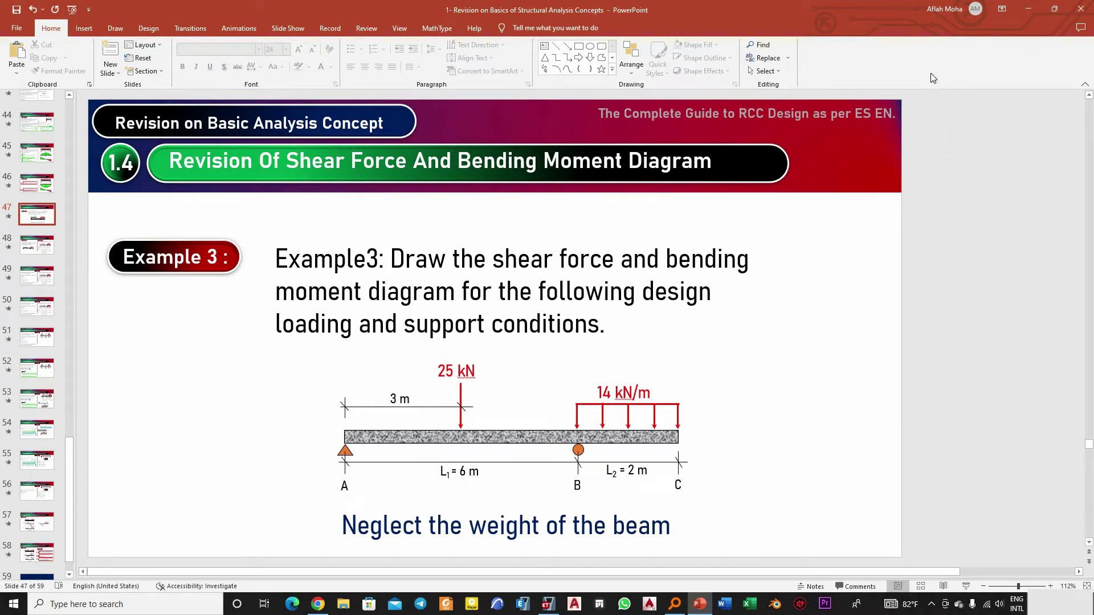
left_click(1029, 10)
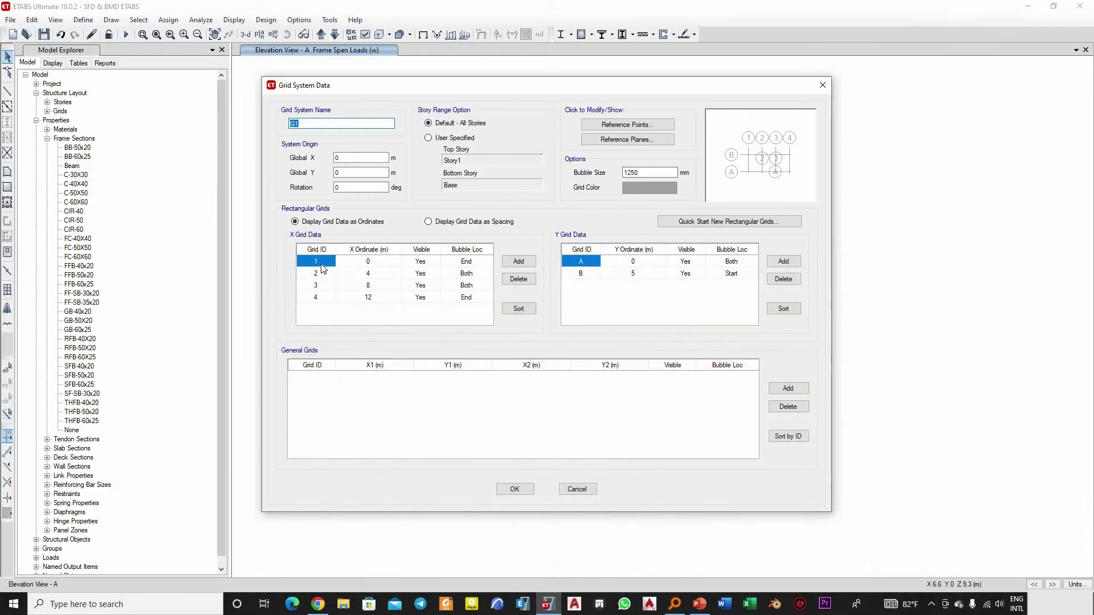
Relabel the X grids A, B, C, delete grid 4, and move grid B to 6 m.
left_click(317, 264)
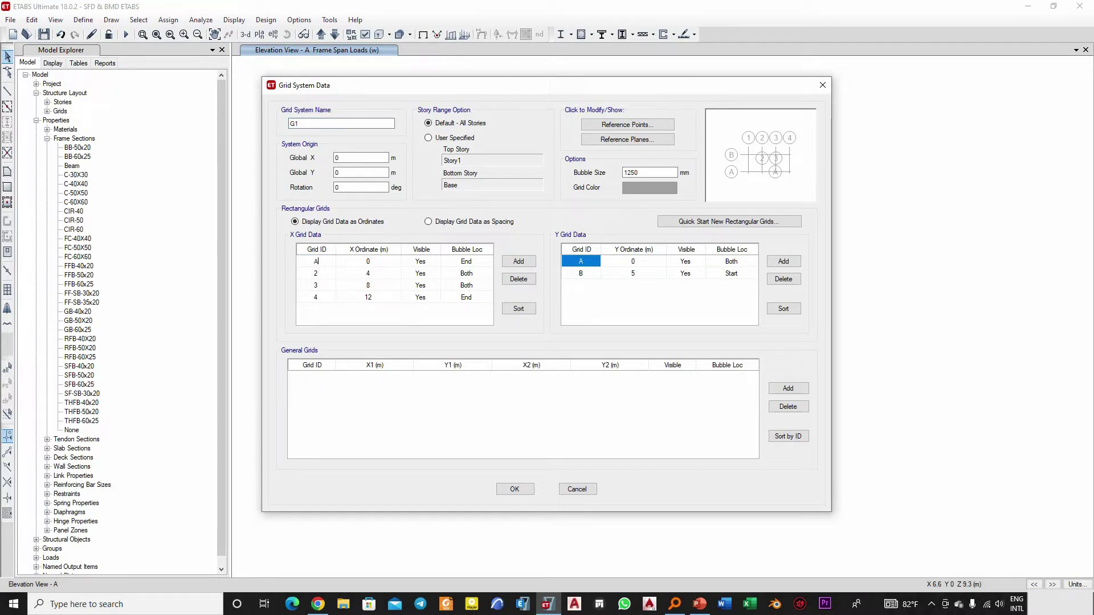
left_click(321, 271)
type("B")
key("Down")
type("C")
key("Down")
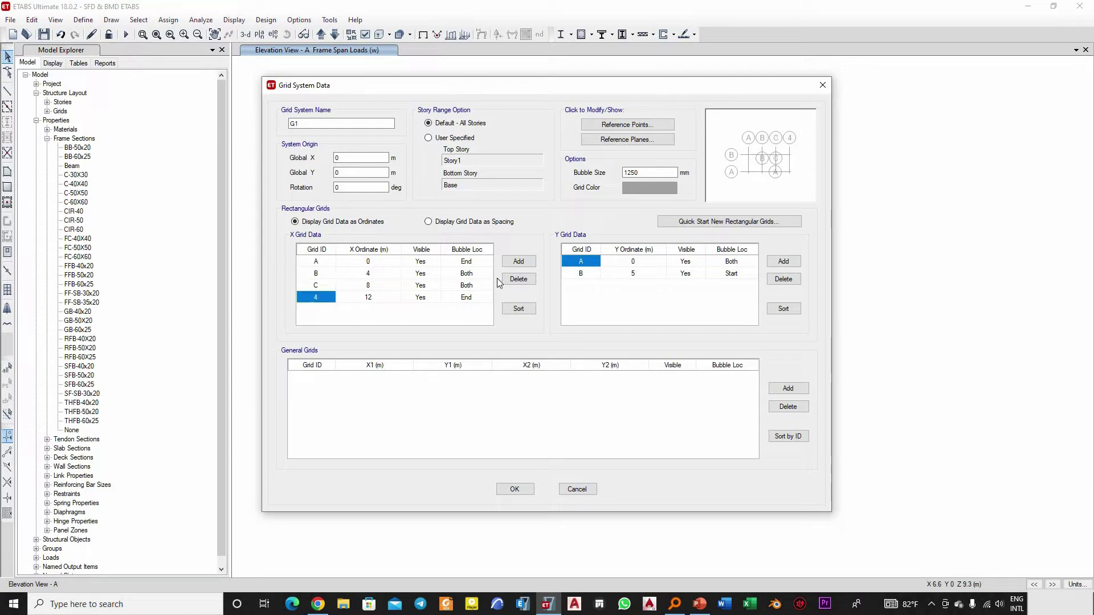
left_click(518, 279)
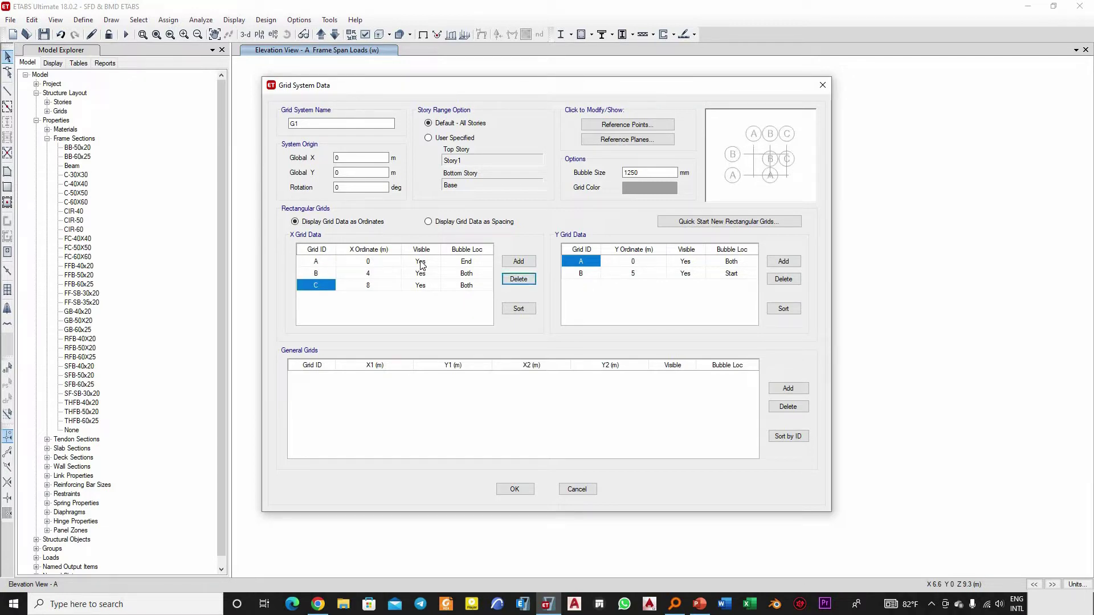
key("Up")
key("Right")
type("6")
key("Down")
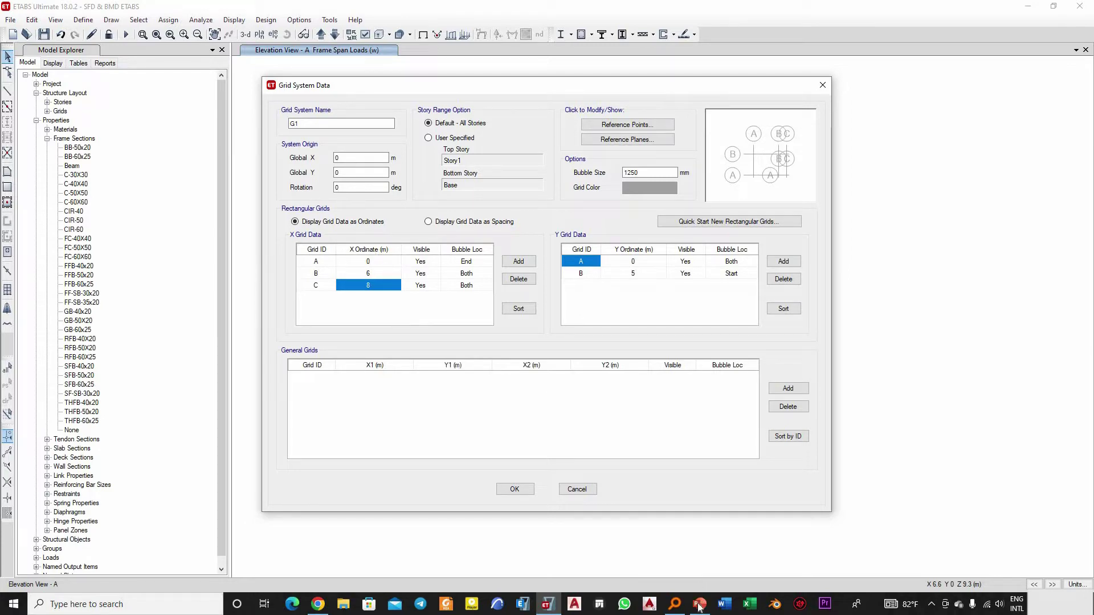
Verify the grid B and C ordinates, delete Y grid B, and accept the grid system.
key("alt+Tab")
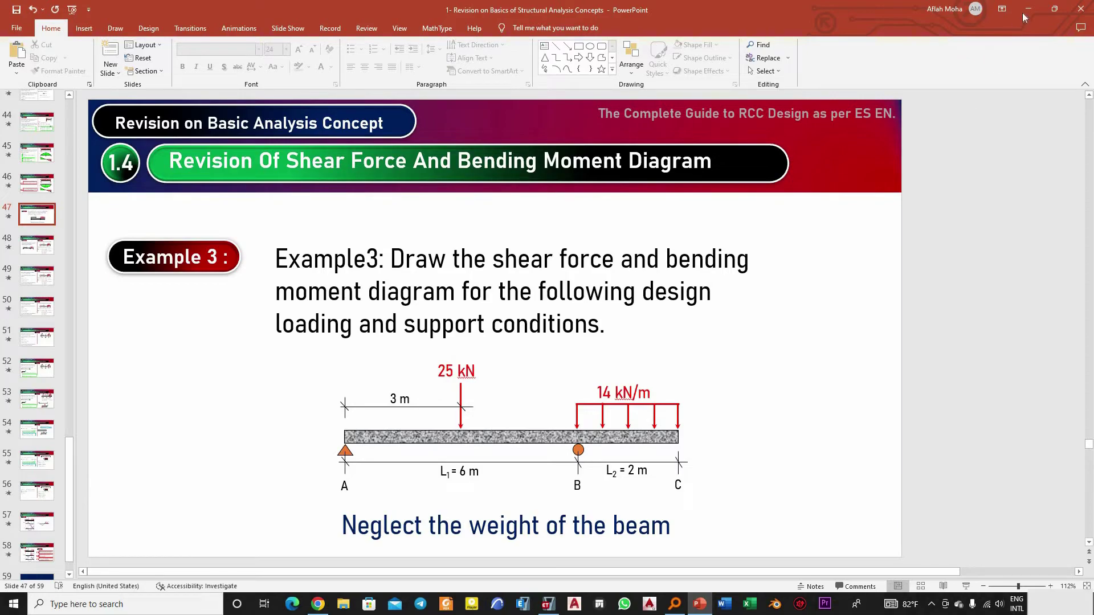
key("alt+Tab")
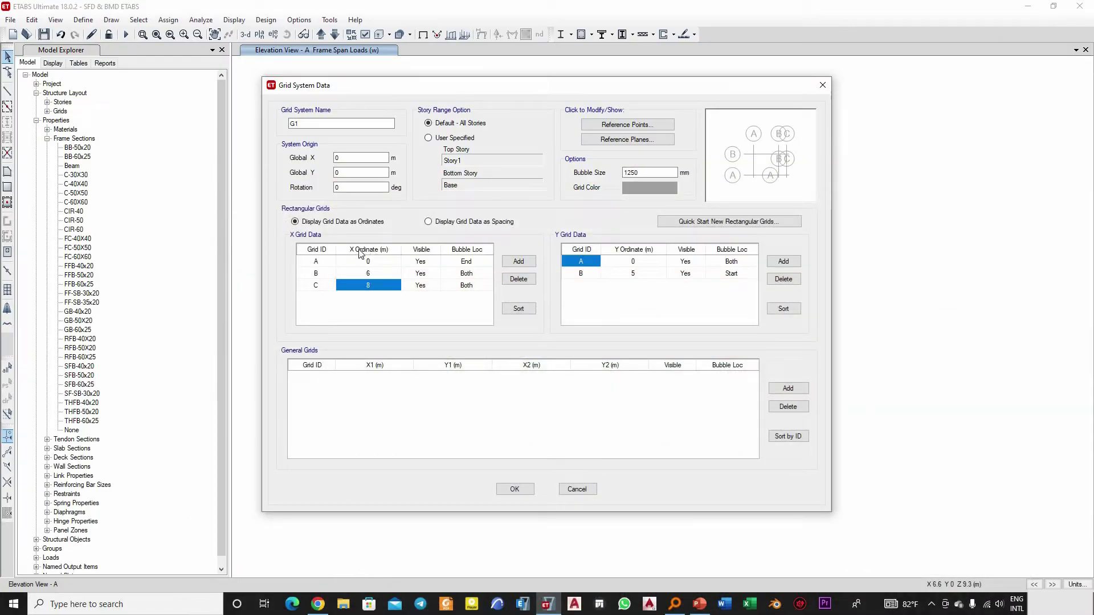
left_click(369, 275)
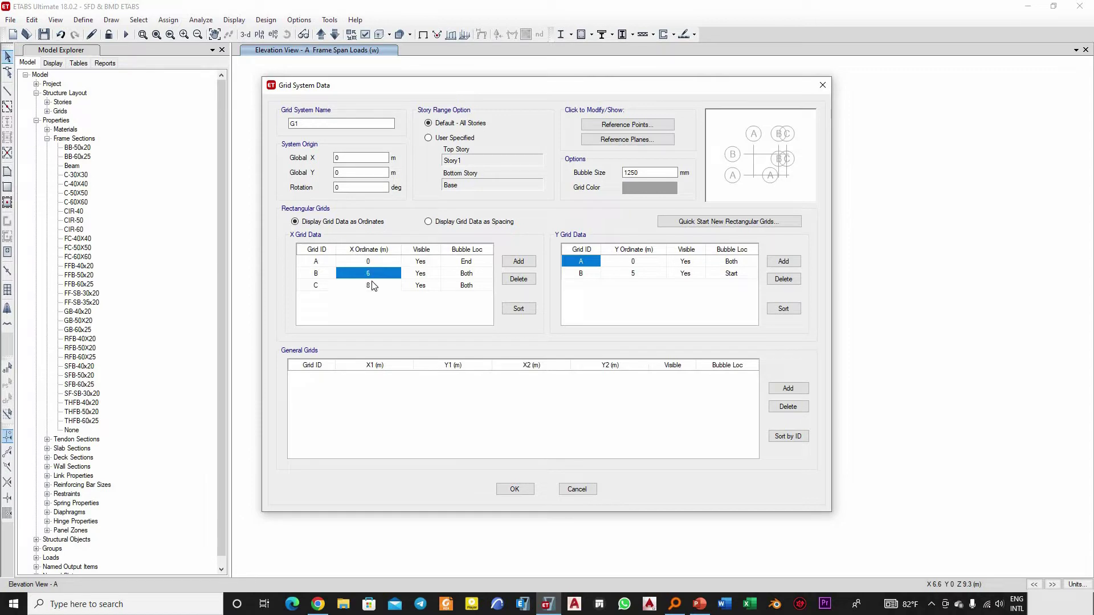
left_click(399, 286)
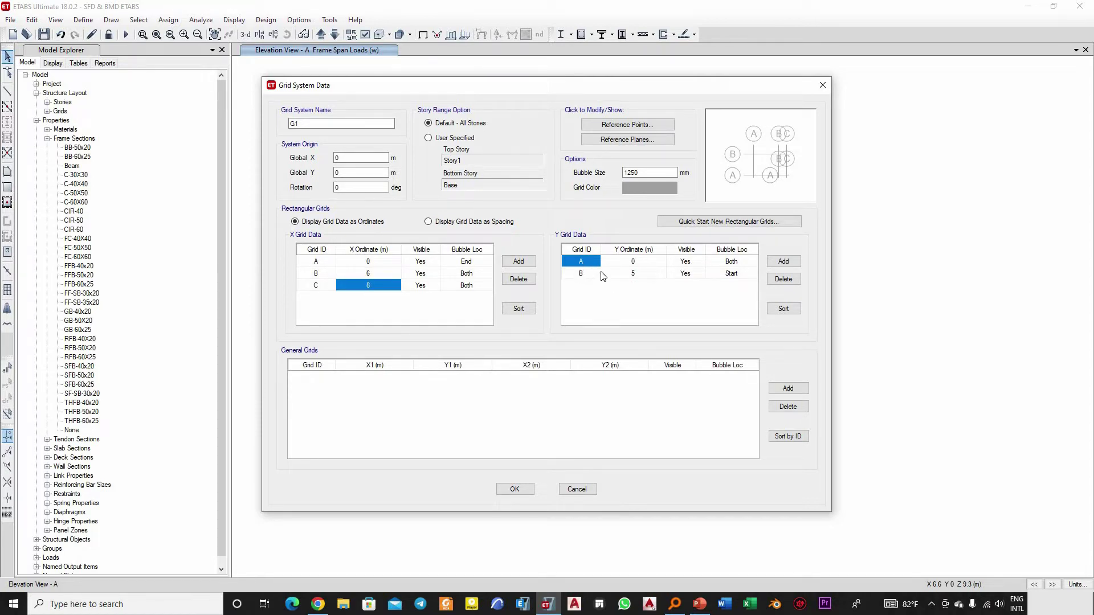
left_click(780, 279)
left_click(515, 490)
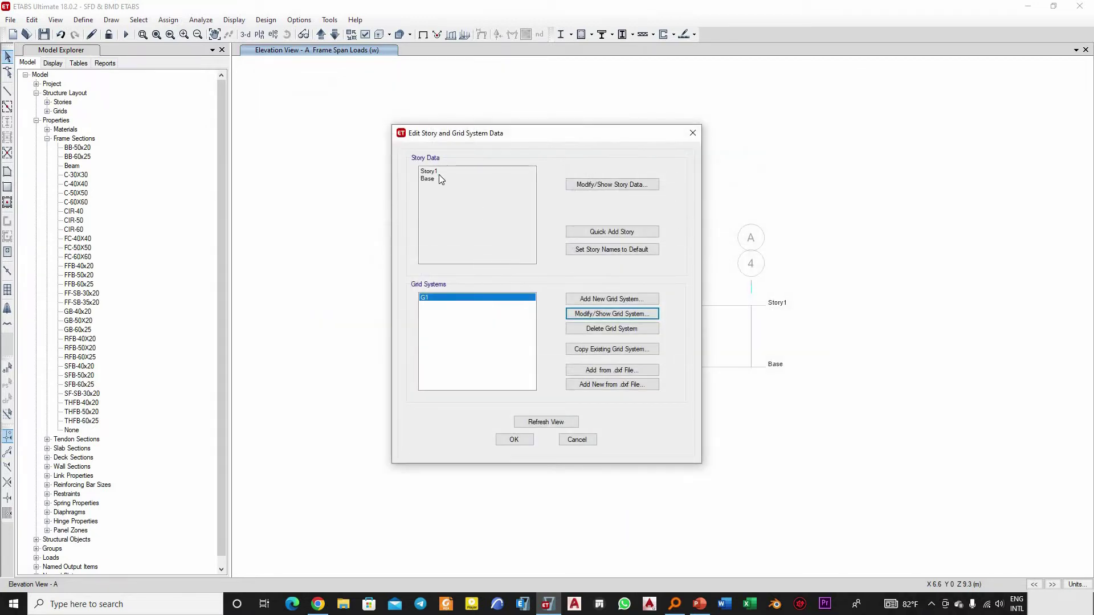
Confirm Story1's 3 m height and apply the grid changes to the elevation.
left_click(613, 185)
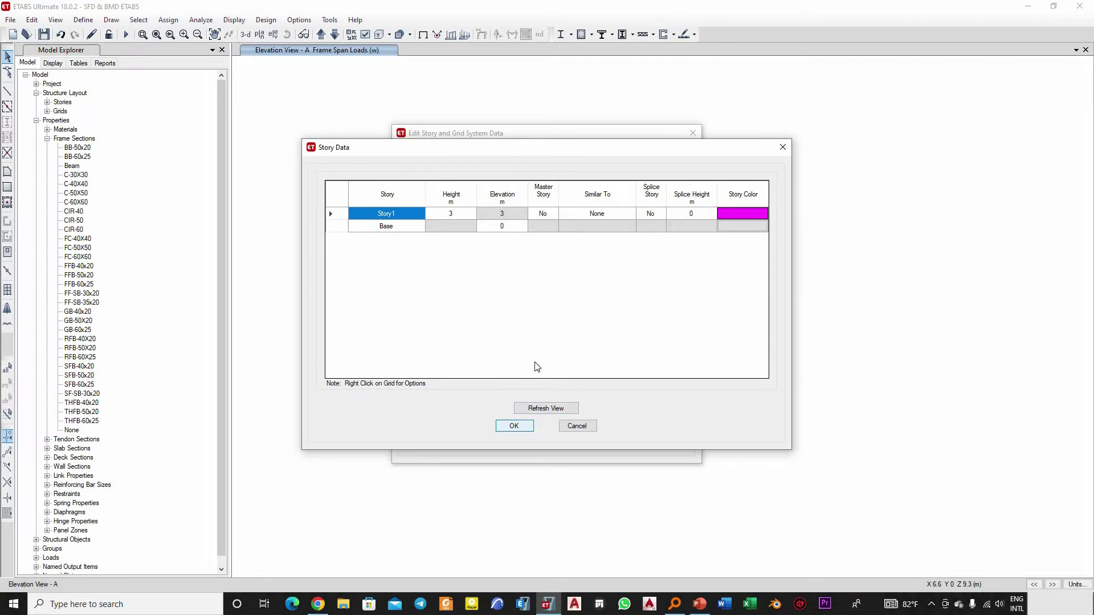
left_click(516, 427)
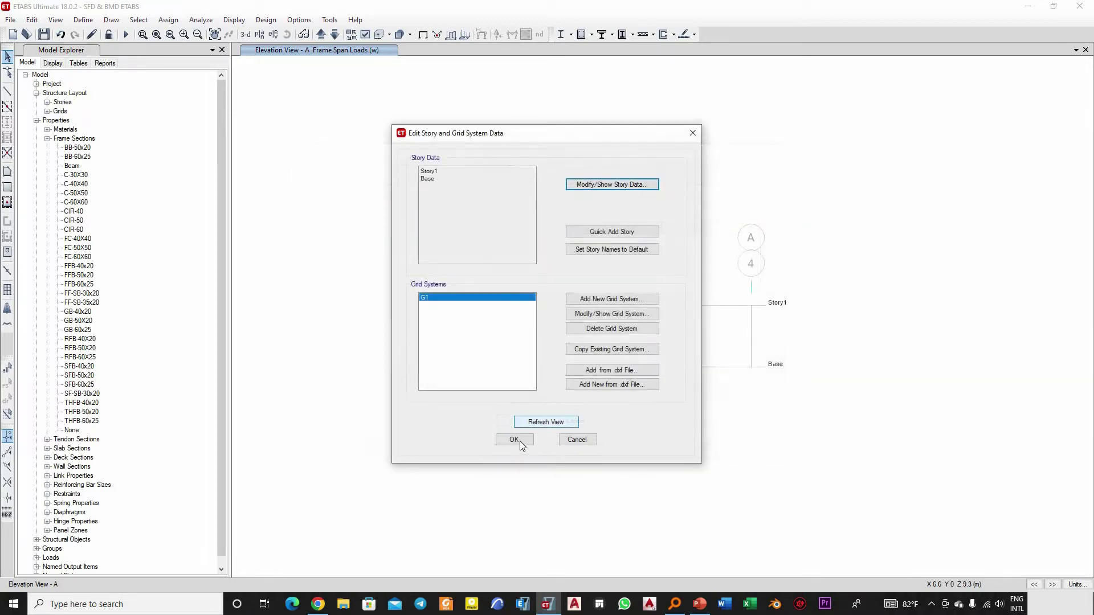
left_click(514, 440)
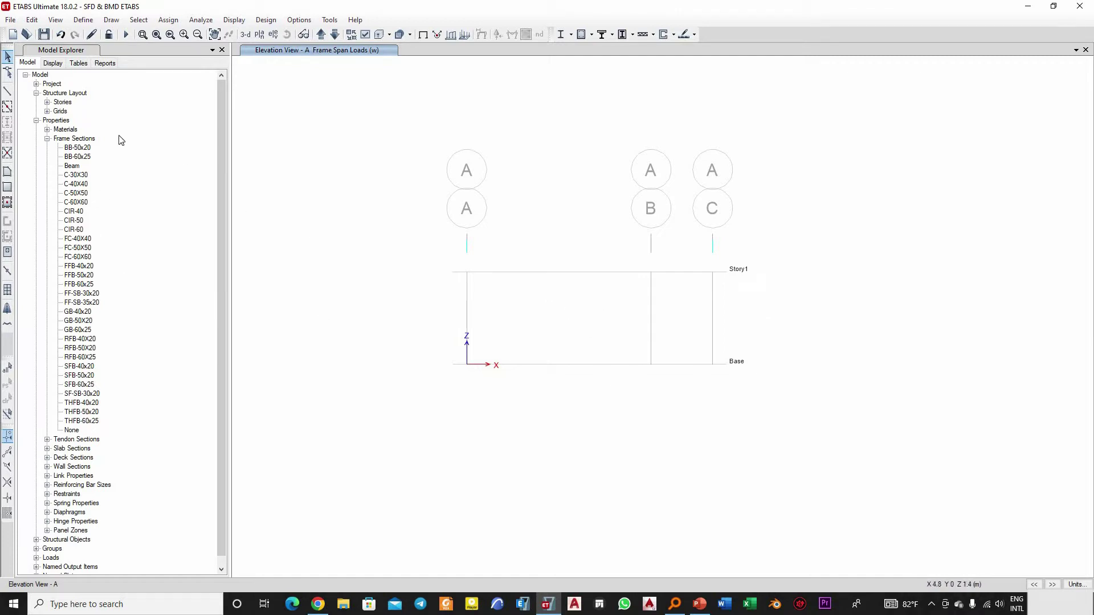
left_click(7, 93)
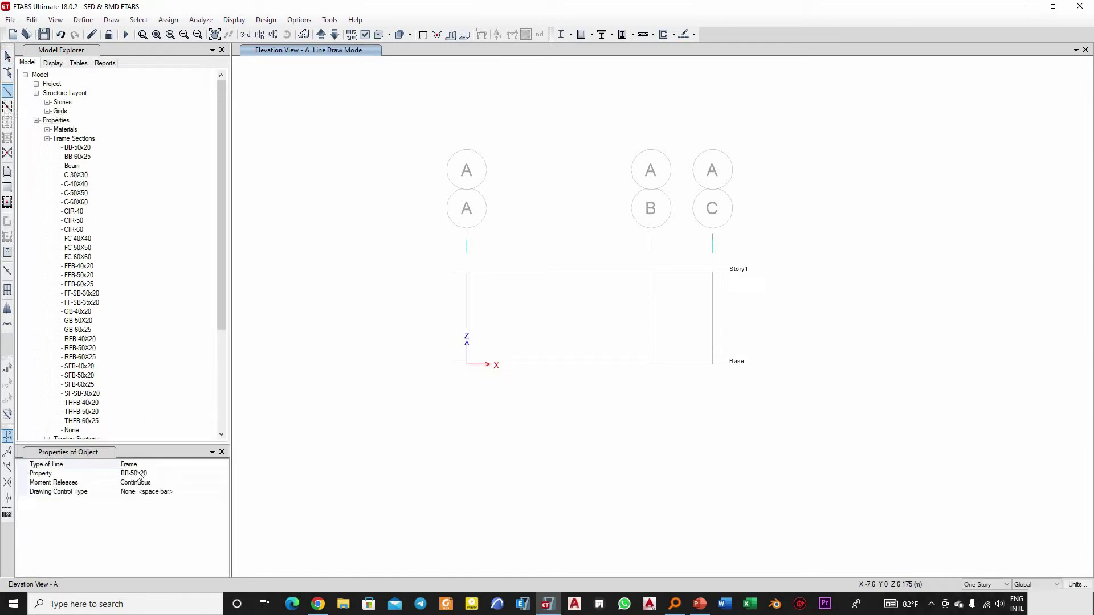
Draw the Story1 beam starting at grid A using the Beam frame section.
left_click(222, 476)
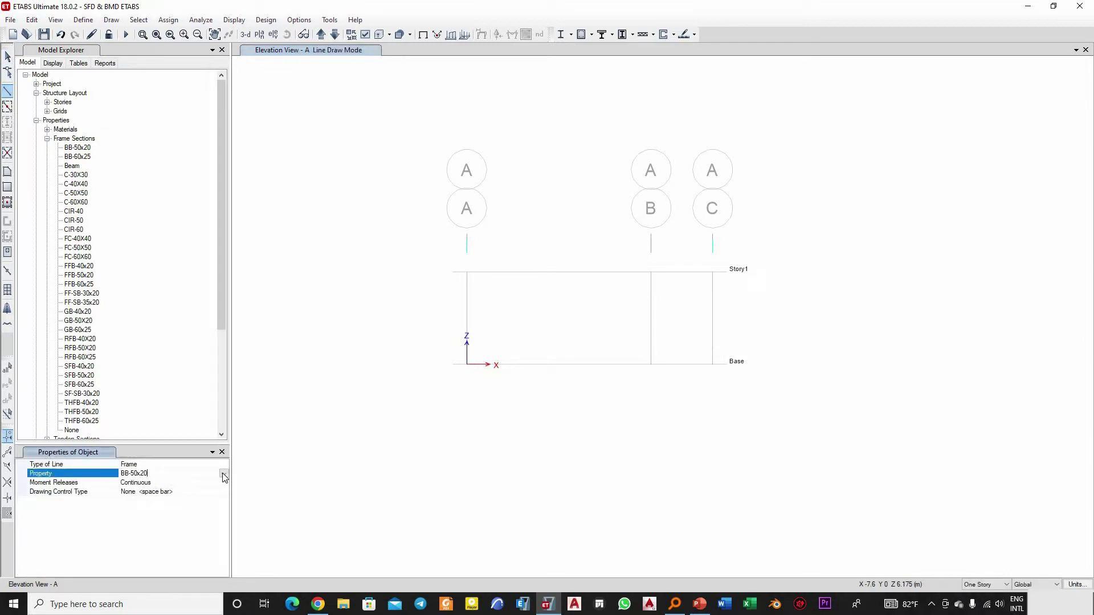
left_click(224, 475)
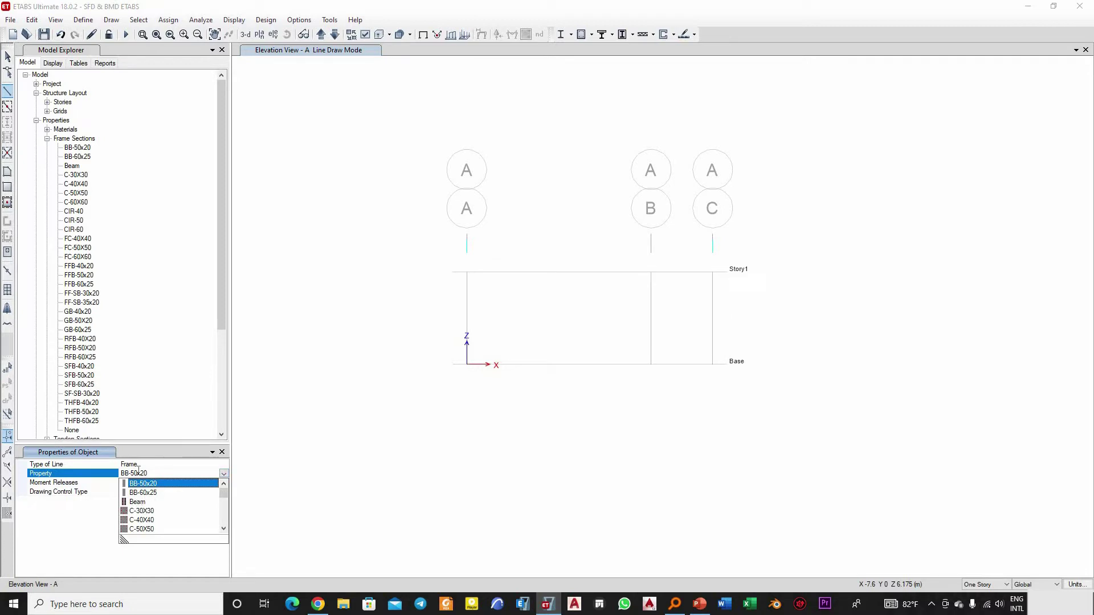
left_click(138, 502)
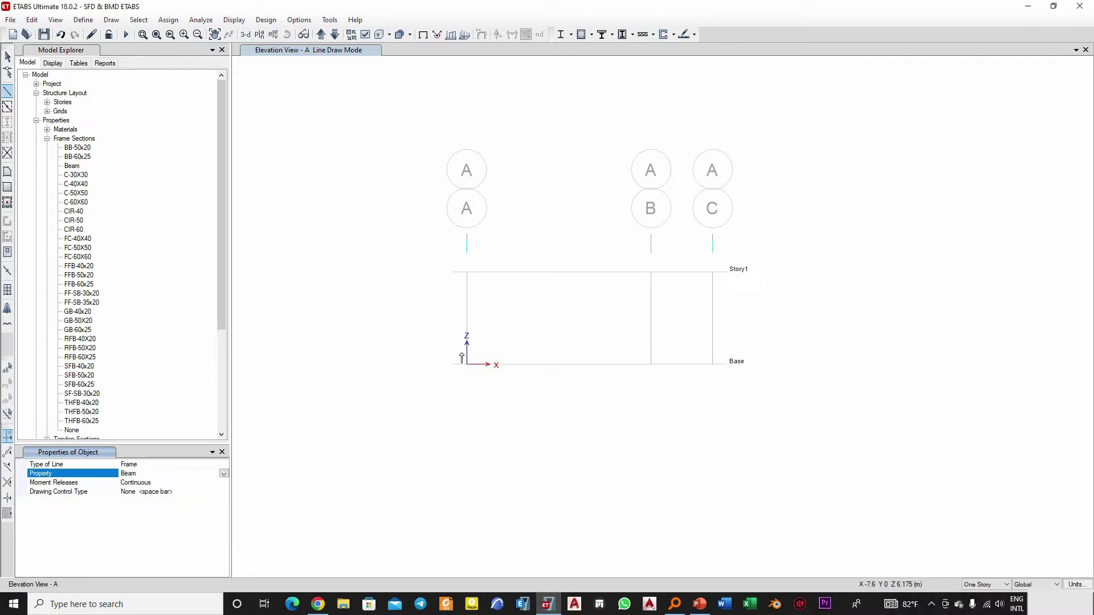
left_click(467, 273)
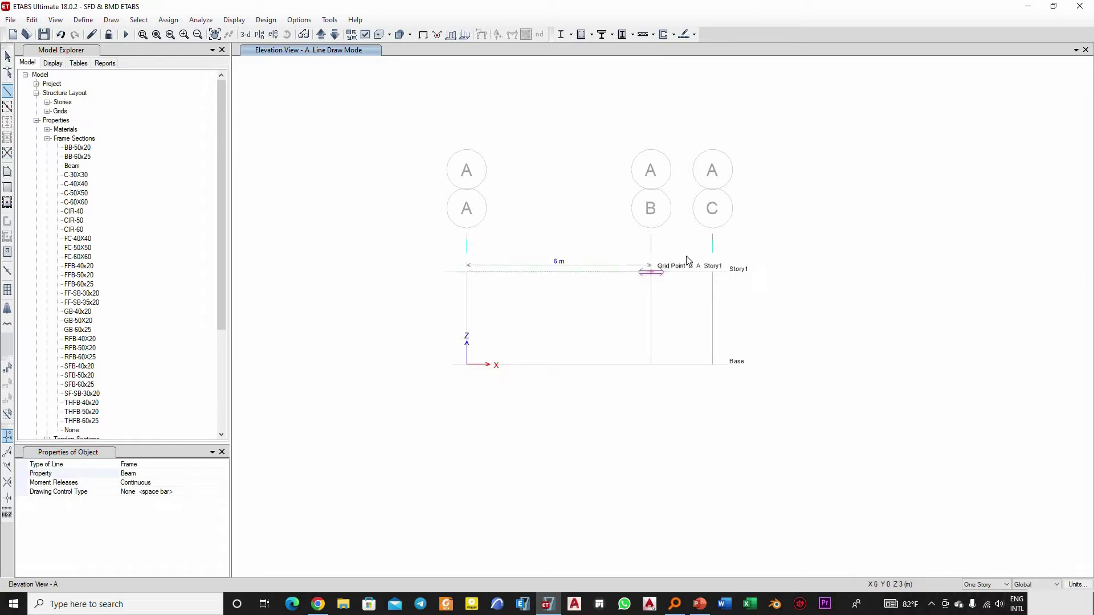
left_click(651, 272)
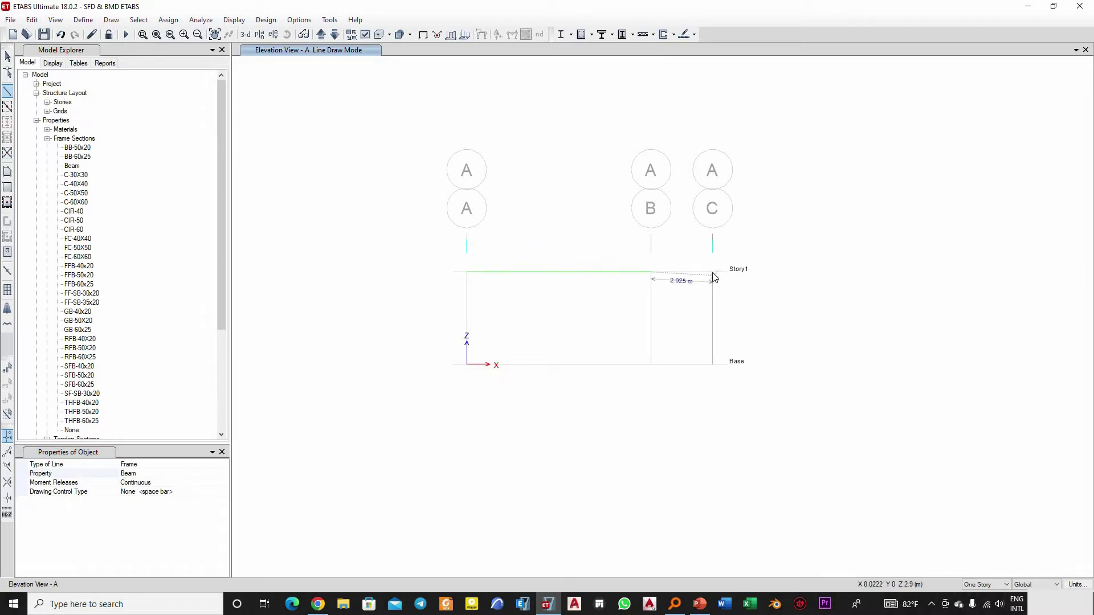
key("Escape")
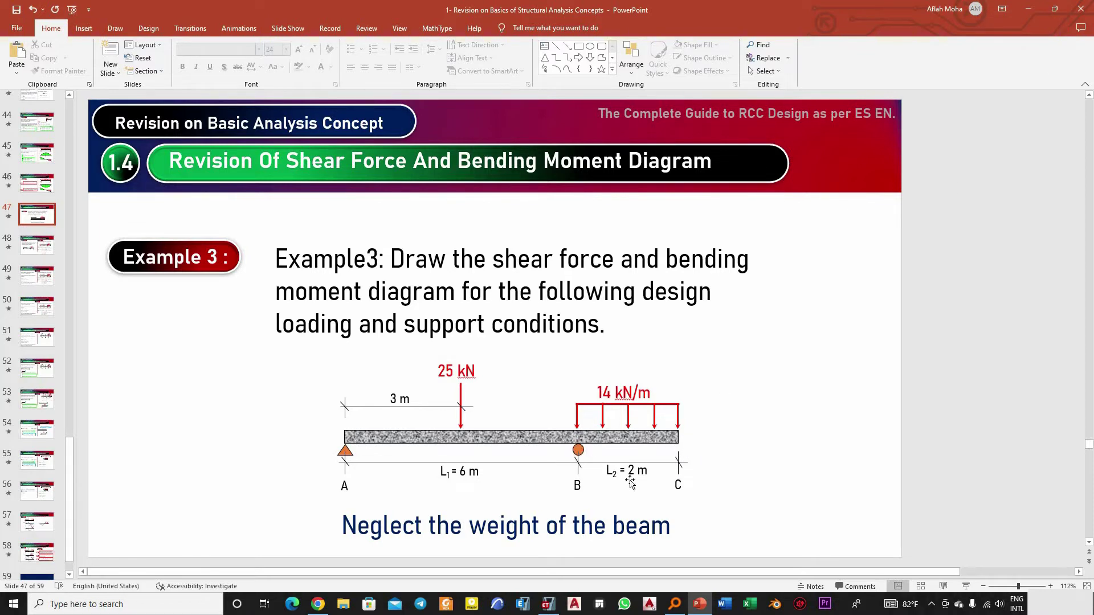
left_click(1036, 10)
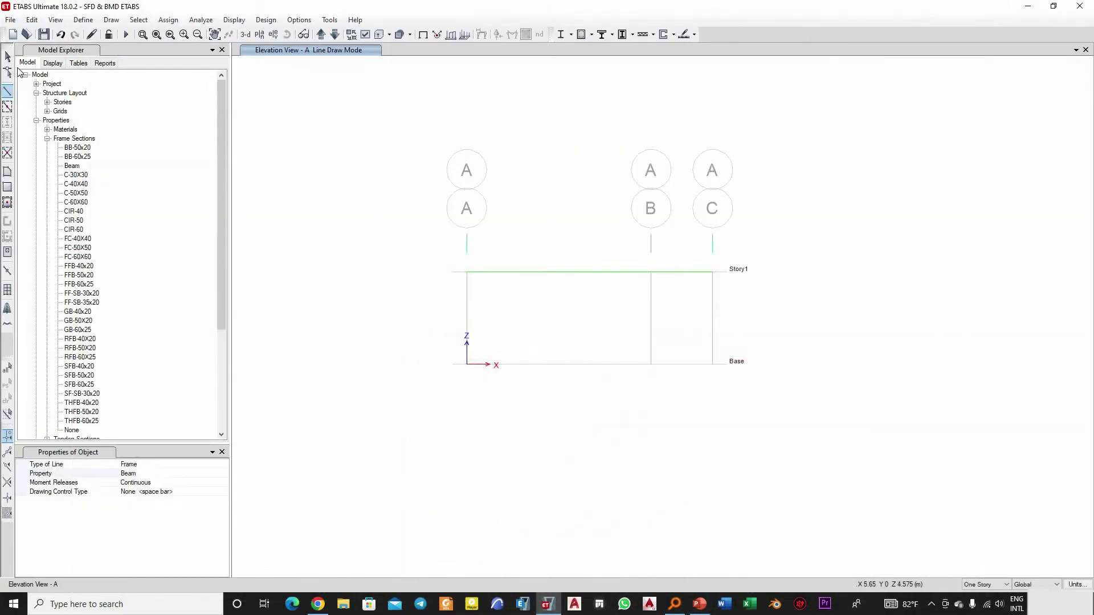
Assign a pinned restraint to the beam joint at grid A.
key("Escape")
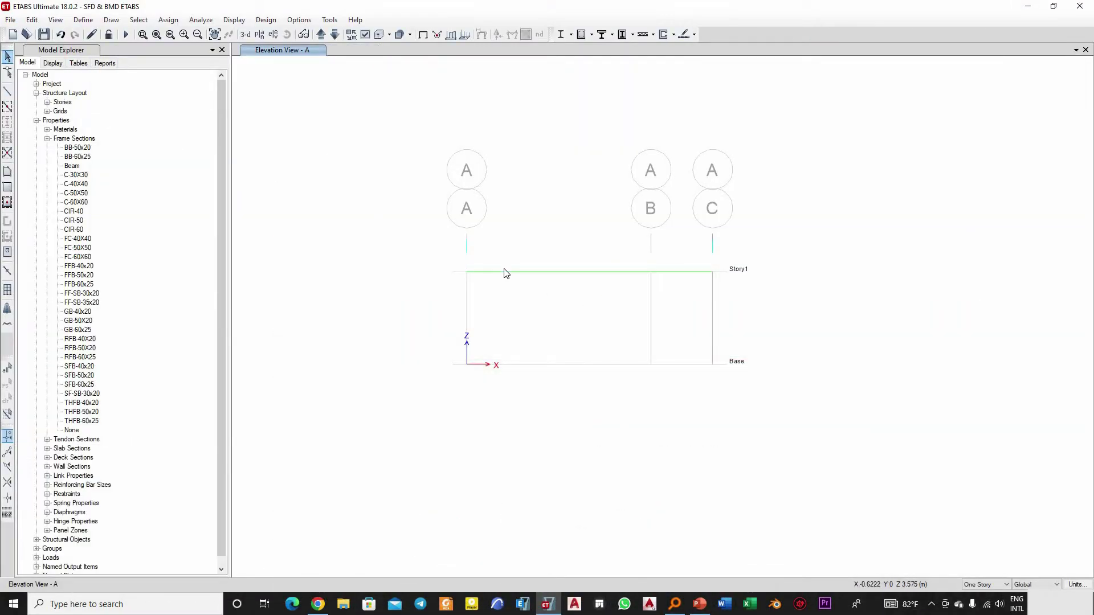
left_click(466, 273)
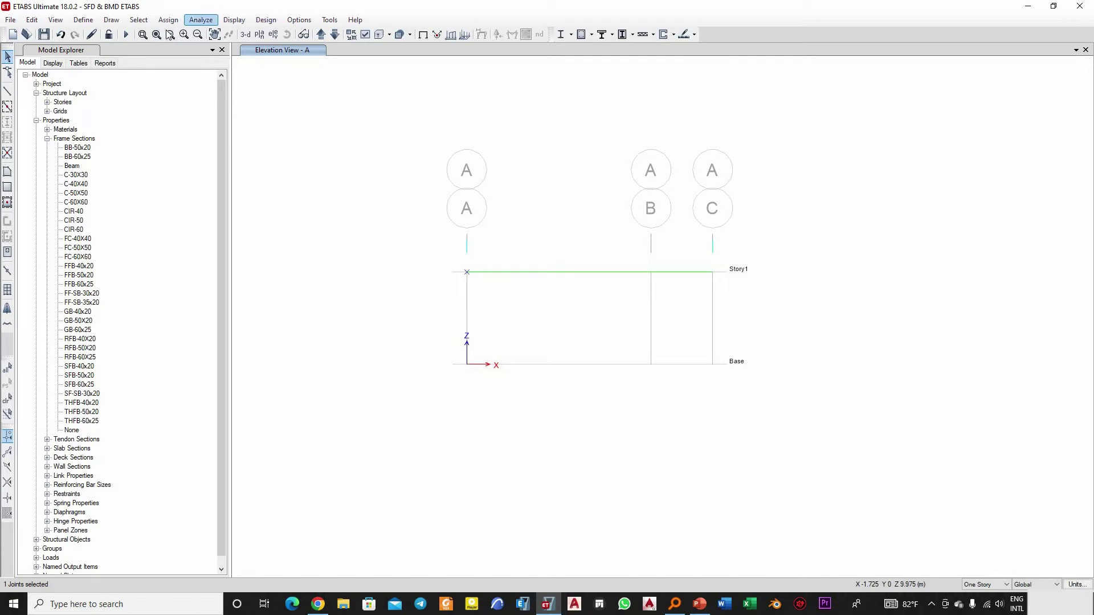
left_click(168, 20)
mouse_move(326, 34)
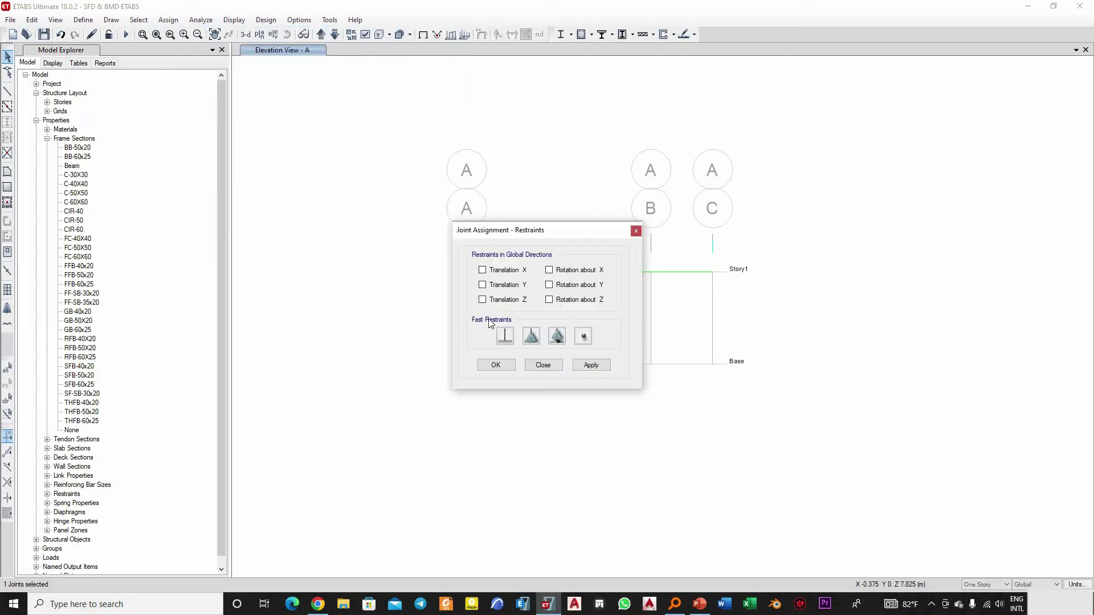
left_click(532, 338)
left_click_drag(588, 231, 316, 172)
left_click(339, 308)
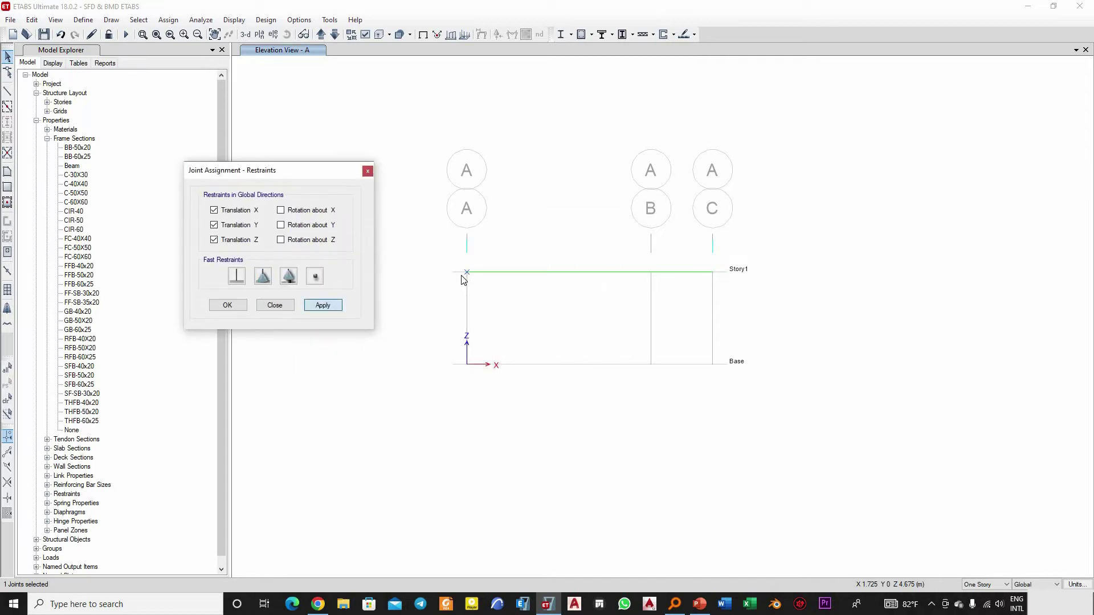
Assign a roller restraint to the grid B joint and close the restraints dialog.
left_click(650, 272)
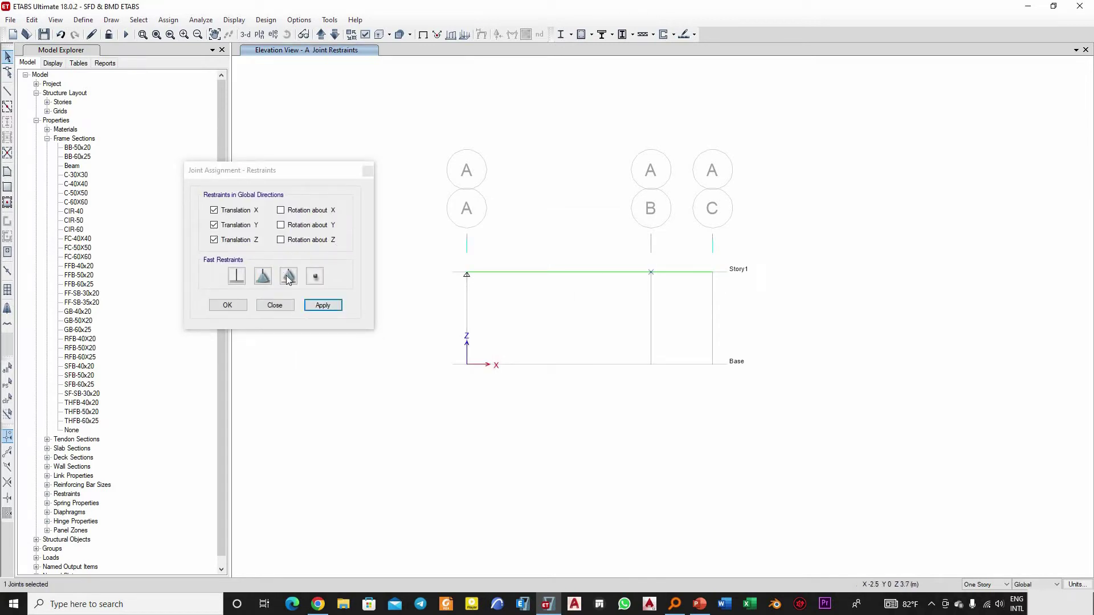
left_click(288, 277)
left_click(320, 306)
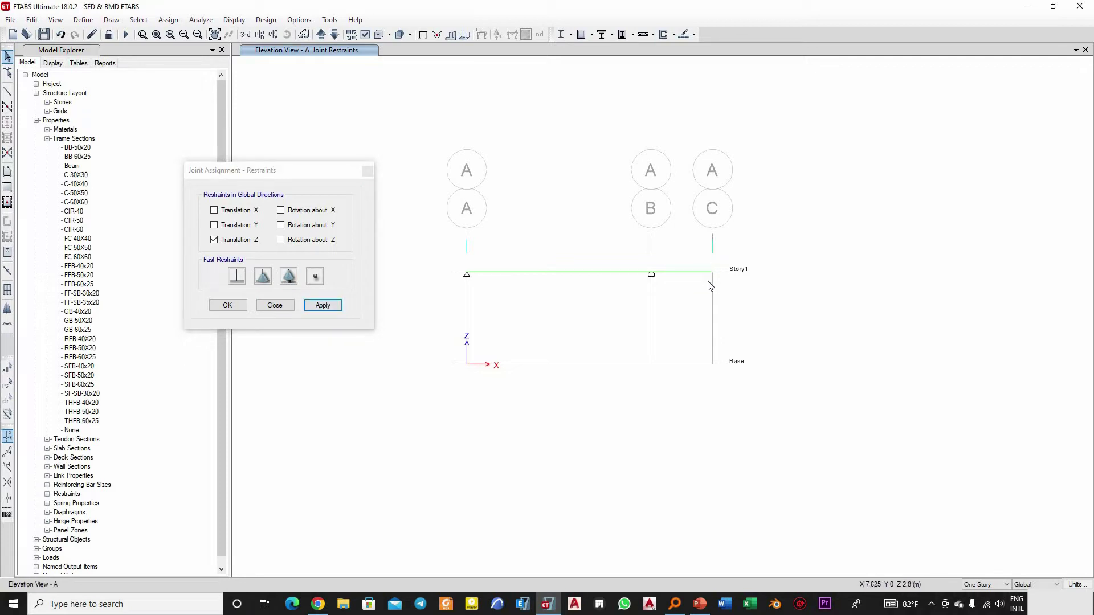
left_click(276, 306)
scroll(549, 266, "up", 2)
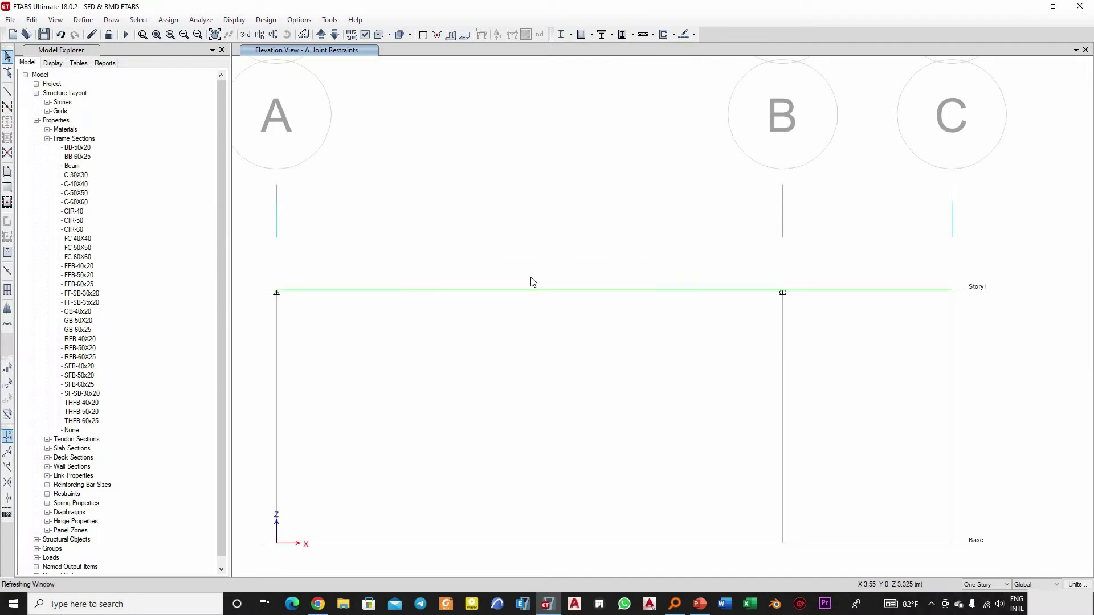
scroll(529, 281, "down", 2)
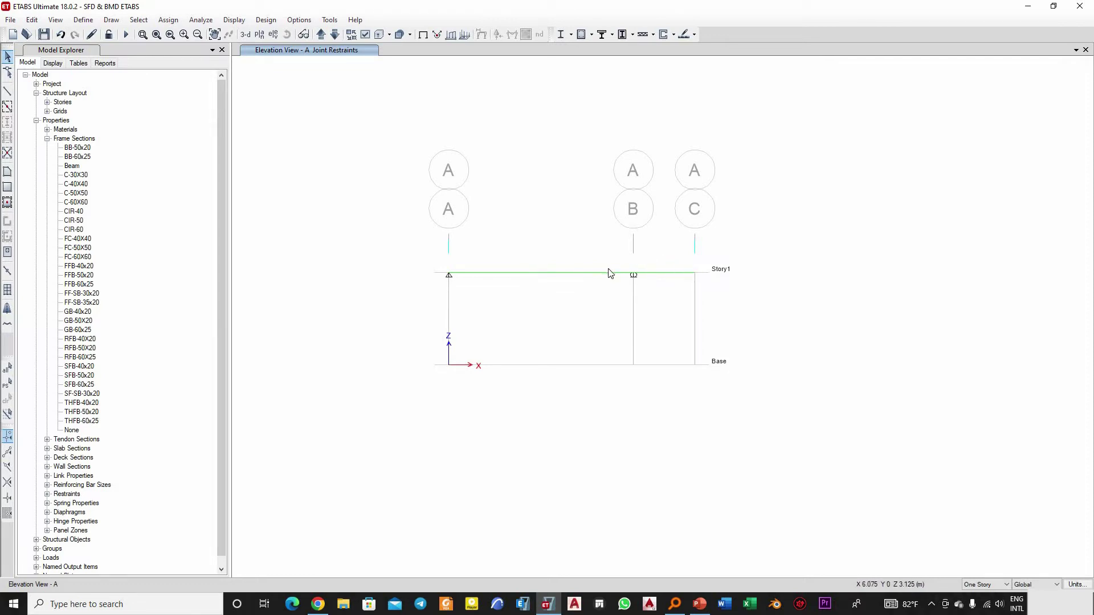
left_click(82, 20)
Add a new load pattern named w with type Other.
left_click(106, 273)
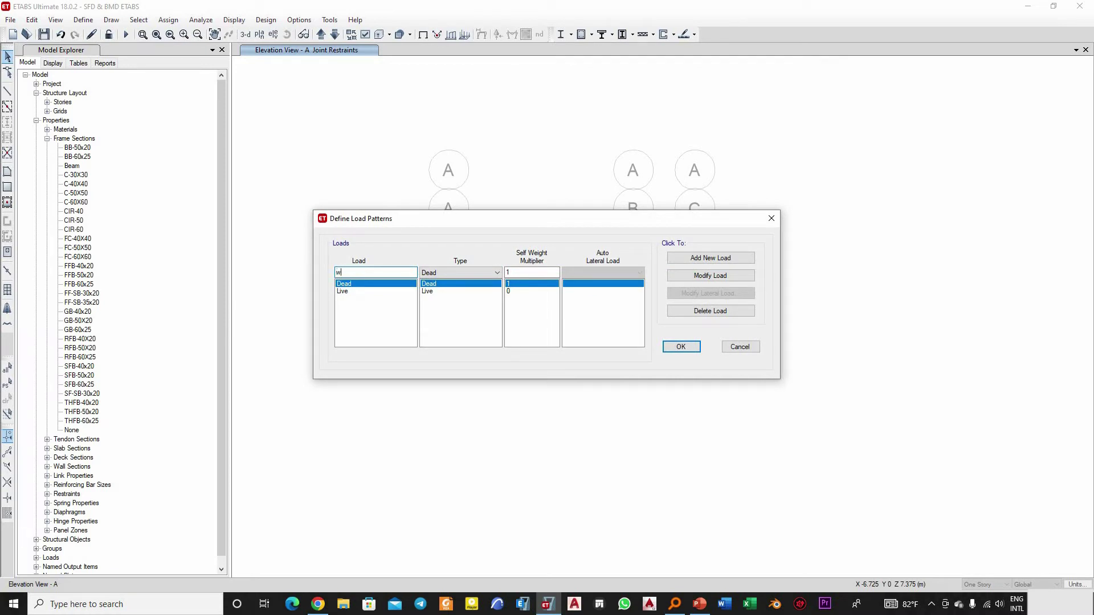
left_click(471, 272)
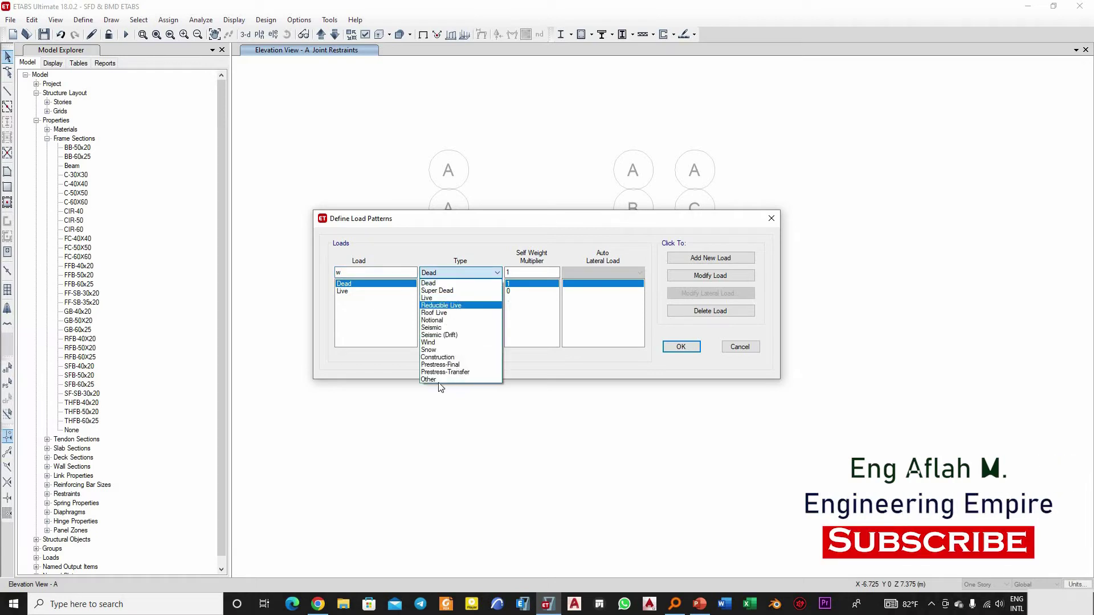
left_click(472, 276)
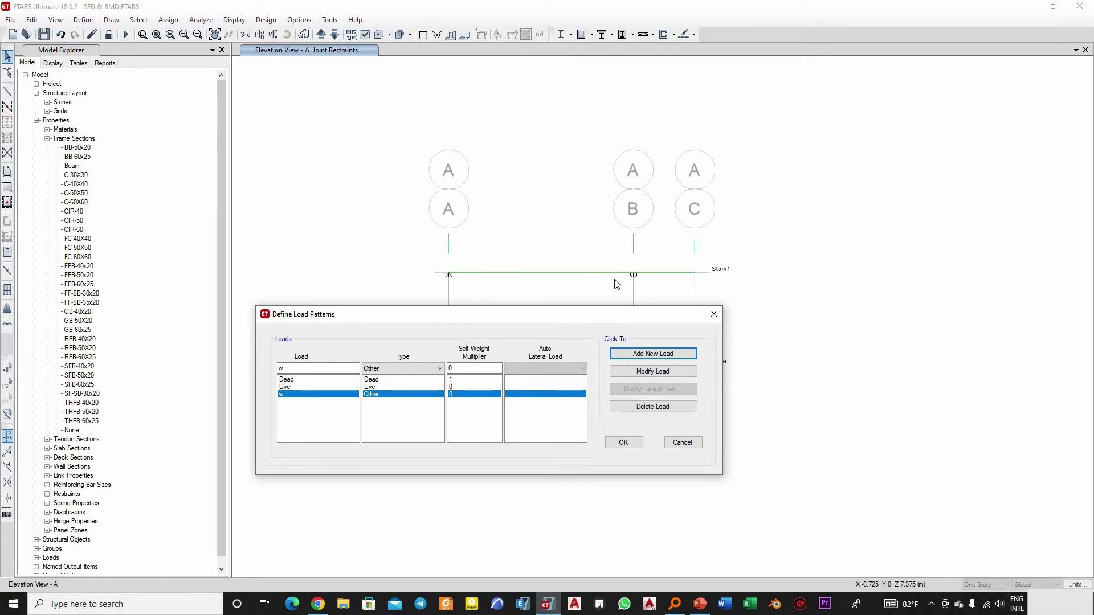
left_click(704, 606)
Set the Dead pattern's self-weight multiplier to 0 and accept the load patterns.
left_click(341, 380)
key("Tab")
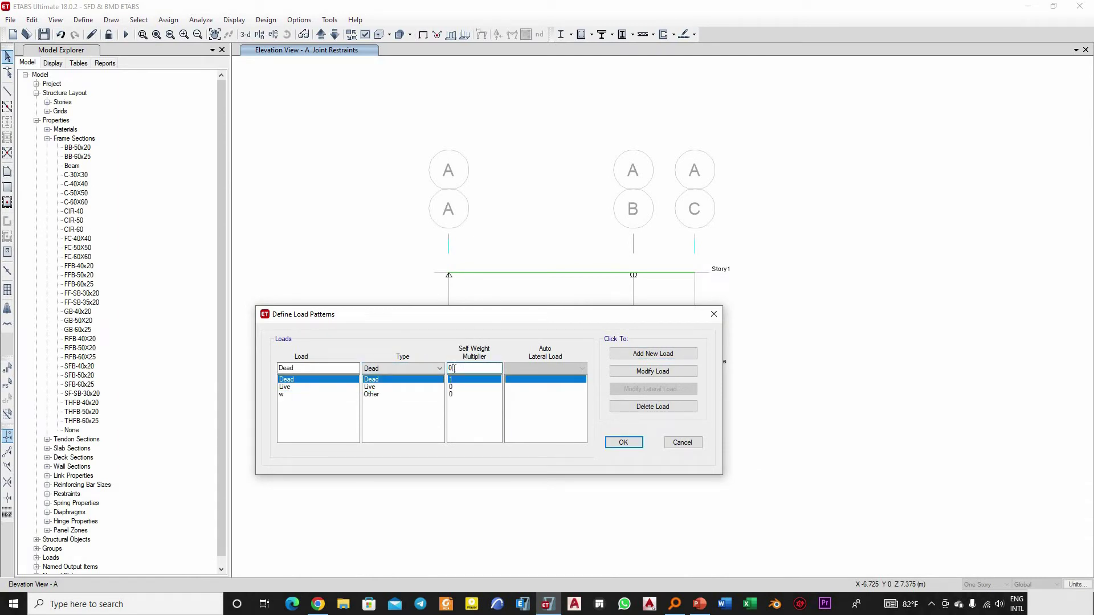
key("shift+Home")
left_click(653, 372)
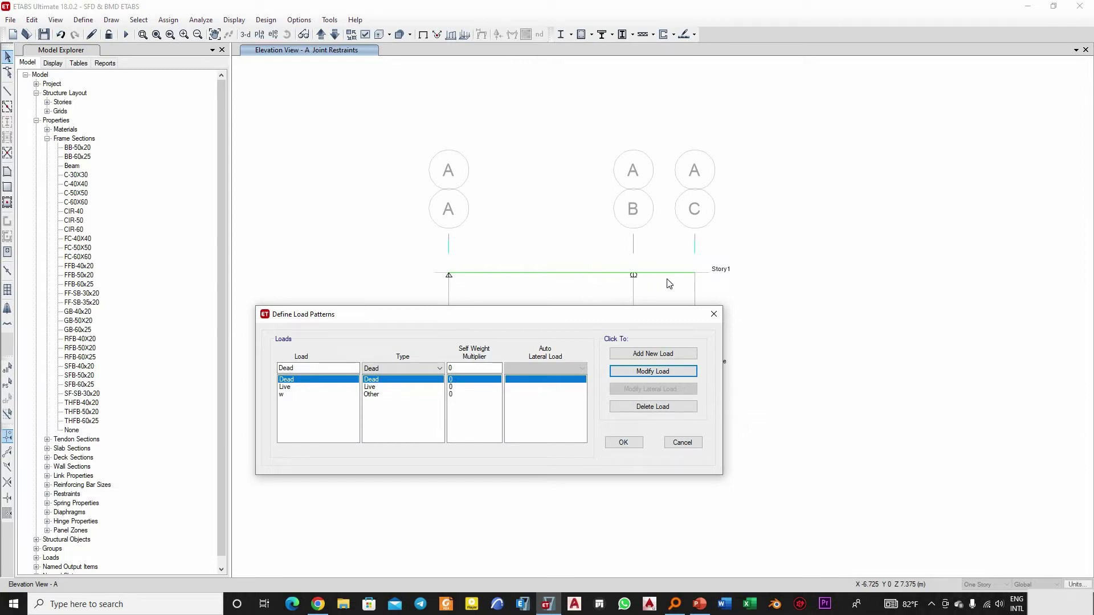
left_click(632, 445)
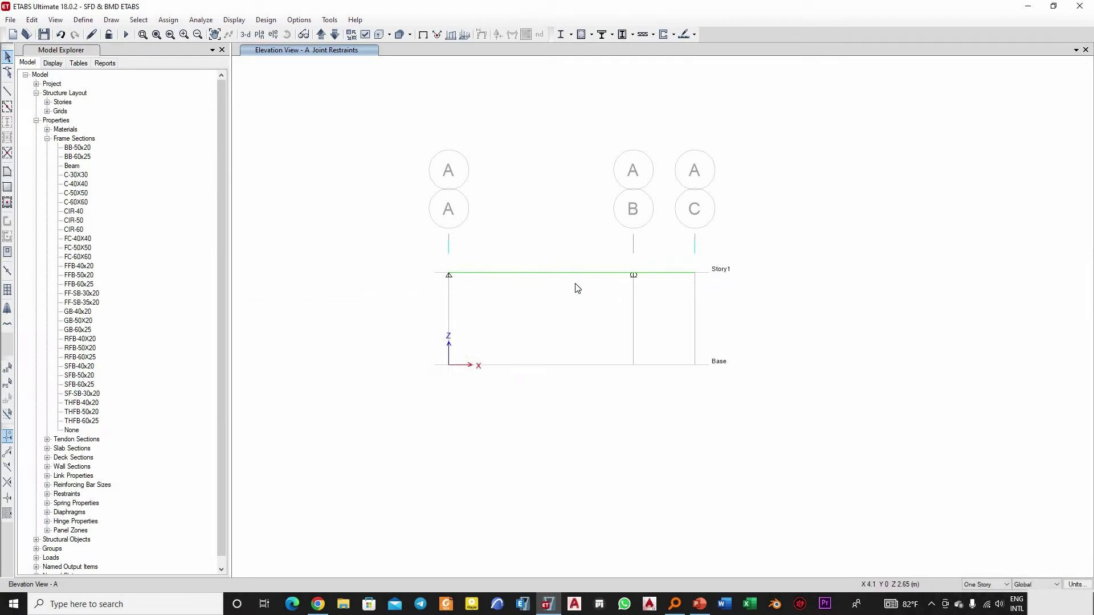
Select beam span A–B and start a point frame load under pattern w.
left_click_drag(544, 254, 576, 288)
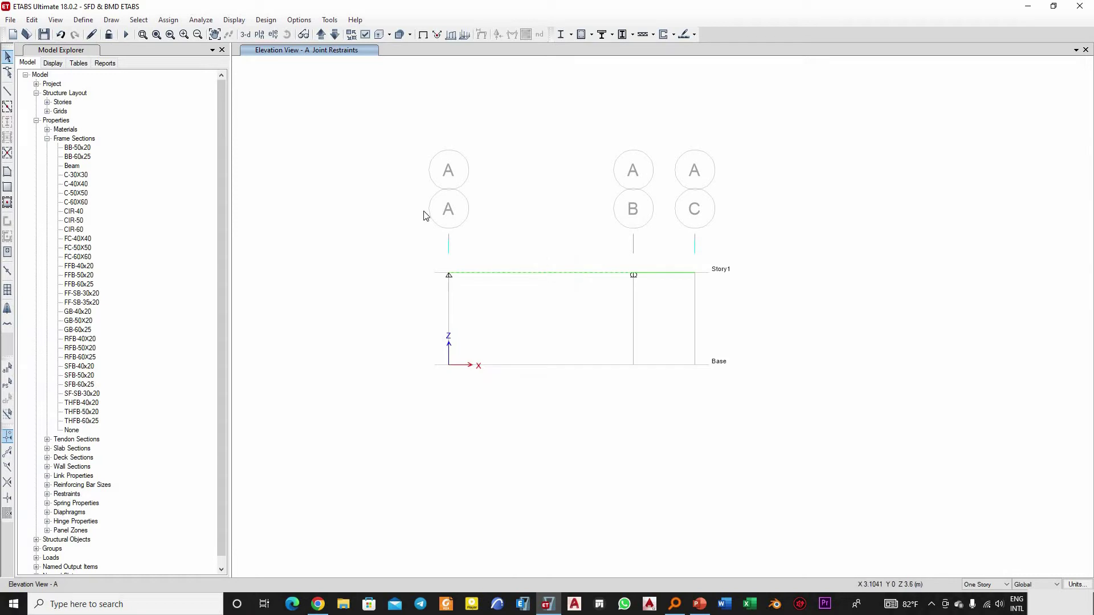
left_click(168, 20)
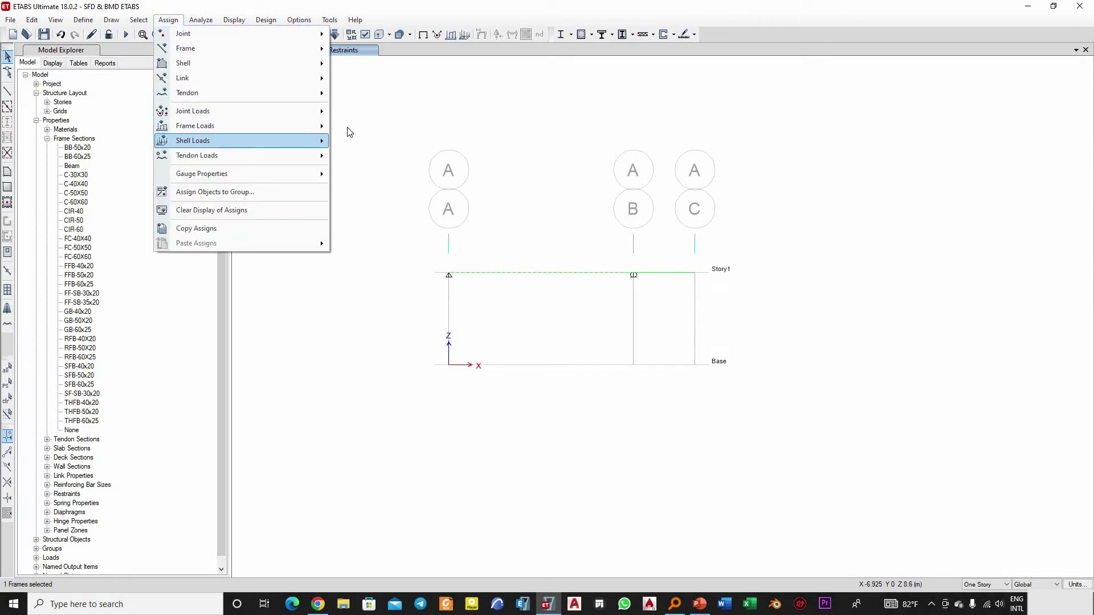
mouse_move(193, 126)
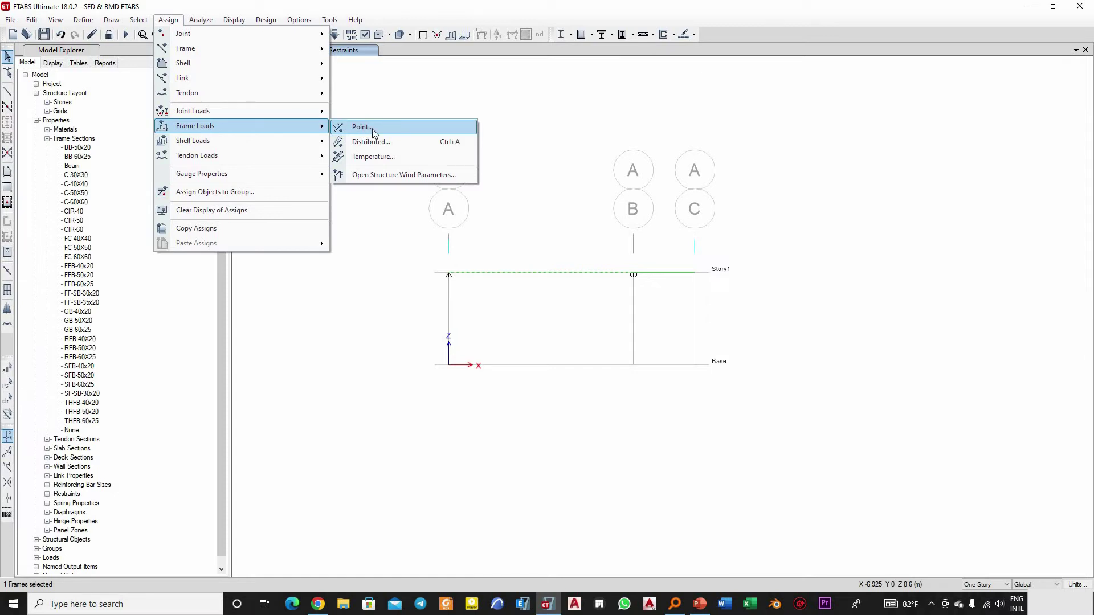
left_click(371, 129)
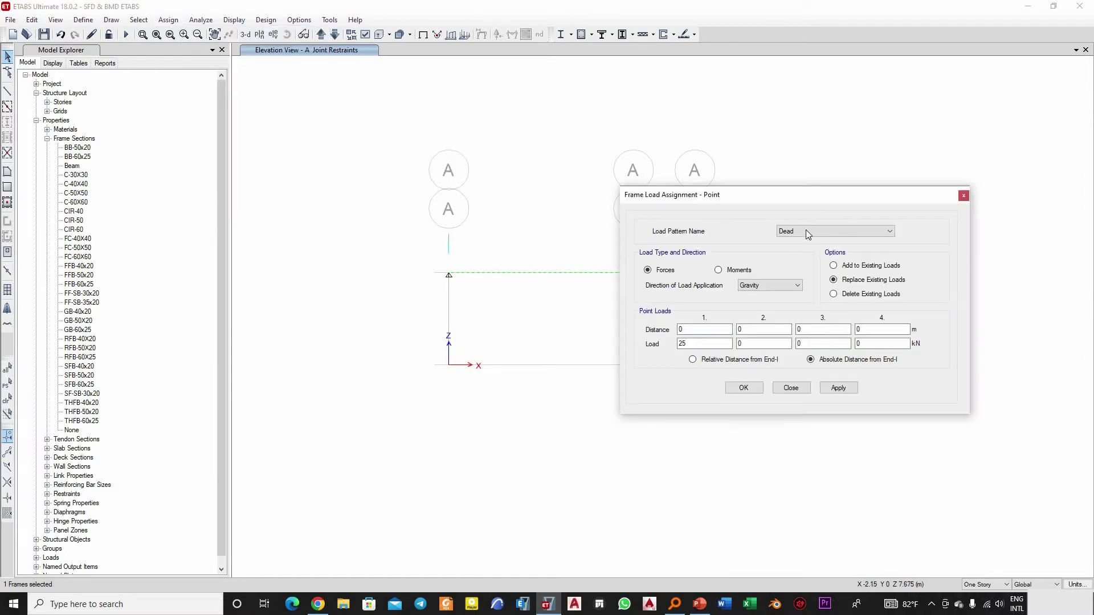
left_click(805, 230)
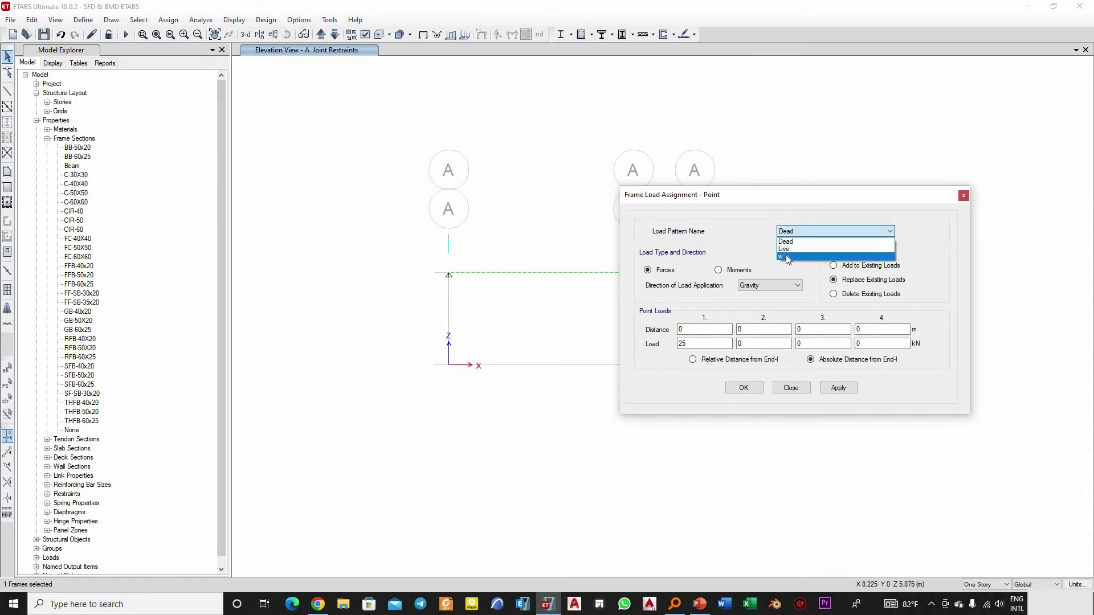
left_click(790, 256)
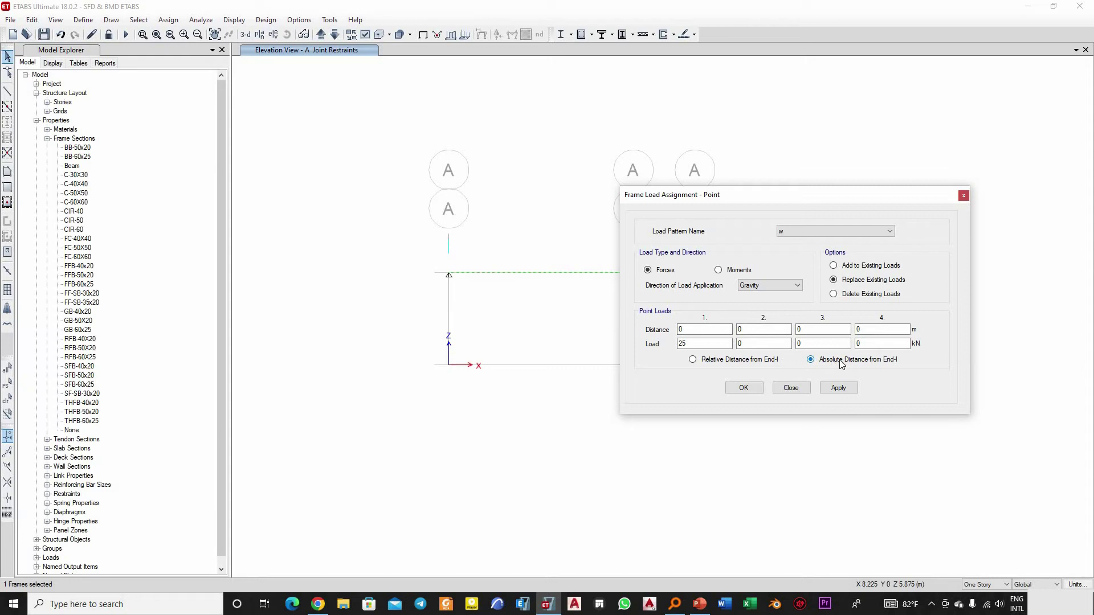
Enter a 25 kN gravity load at 3 m distance and apply it.
left_click(700, 605)
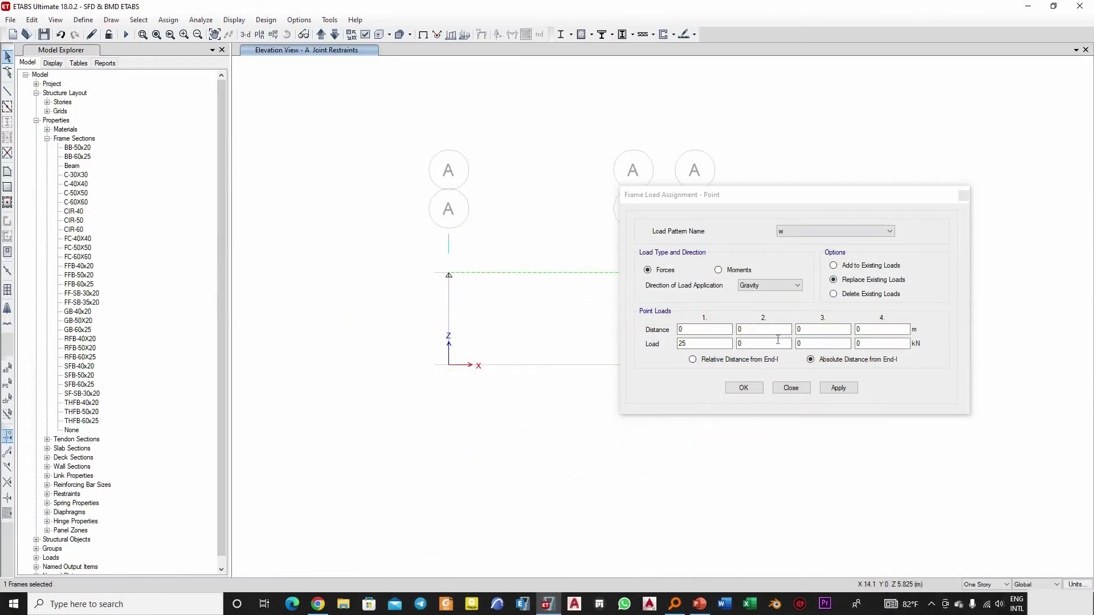
left_click(658, 337)
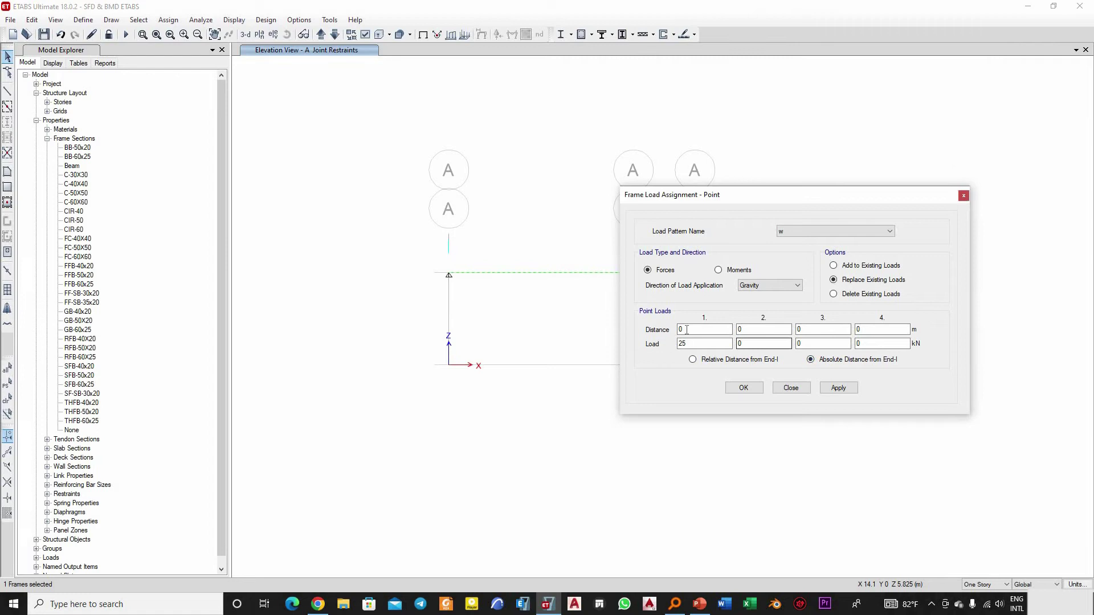
double_click(680, 329)
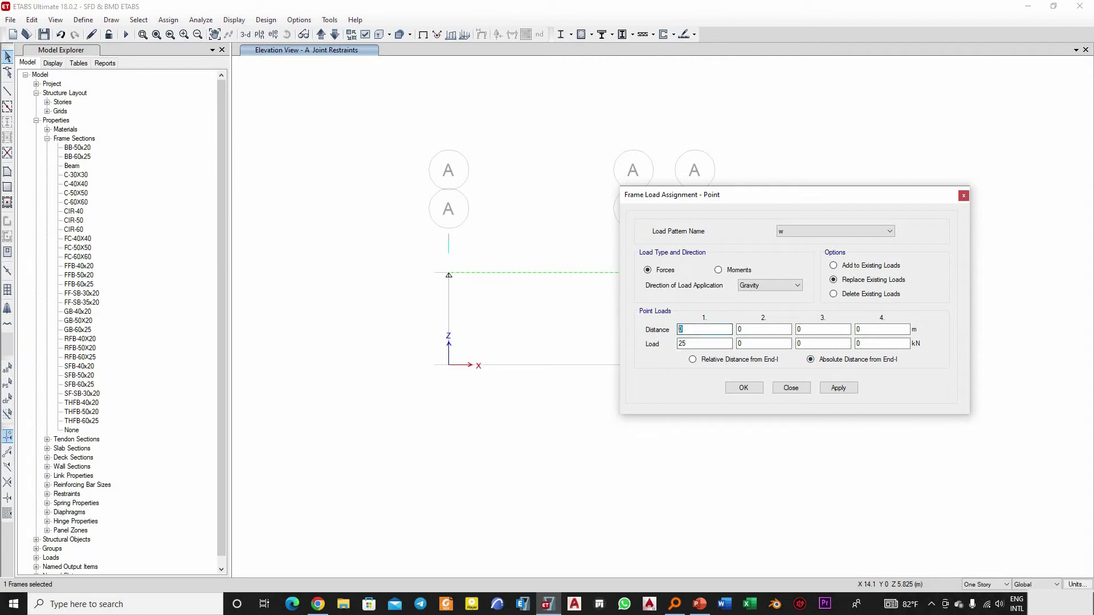
double_click(682, 343)
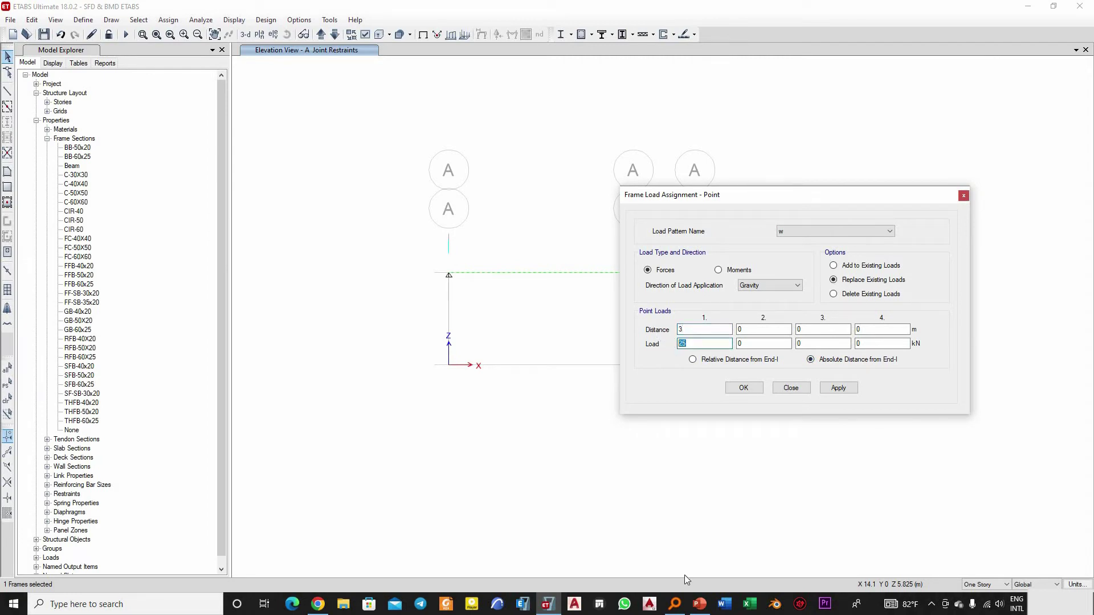
left_click(708, 609)
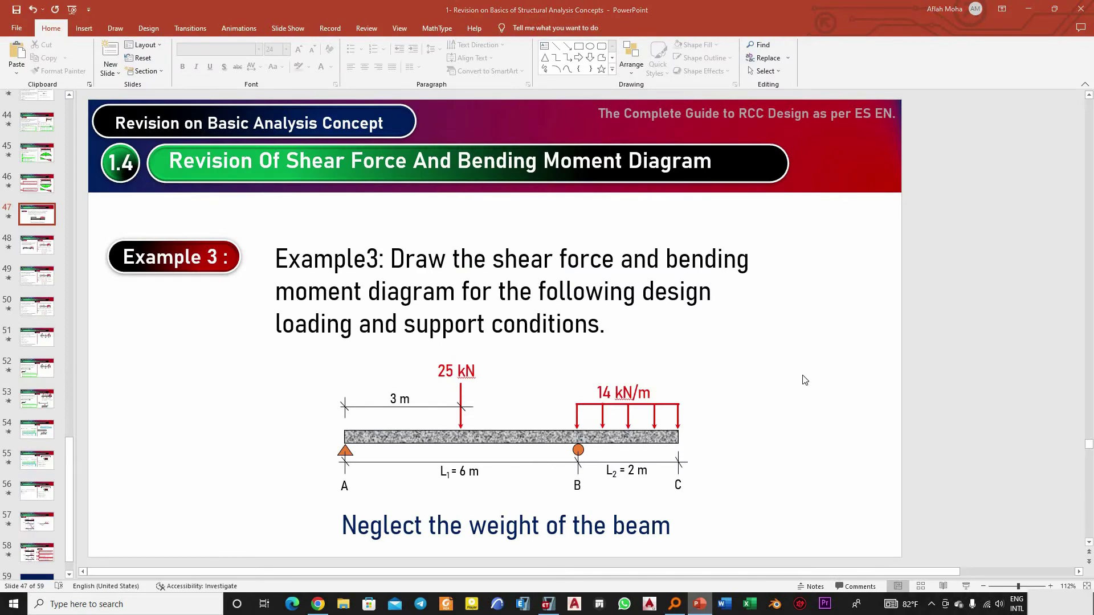
key("alt+Tab")
left_click(835, 387)
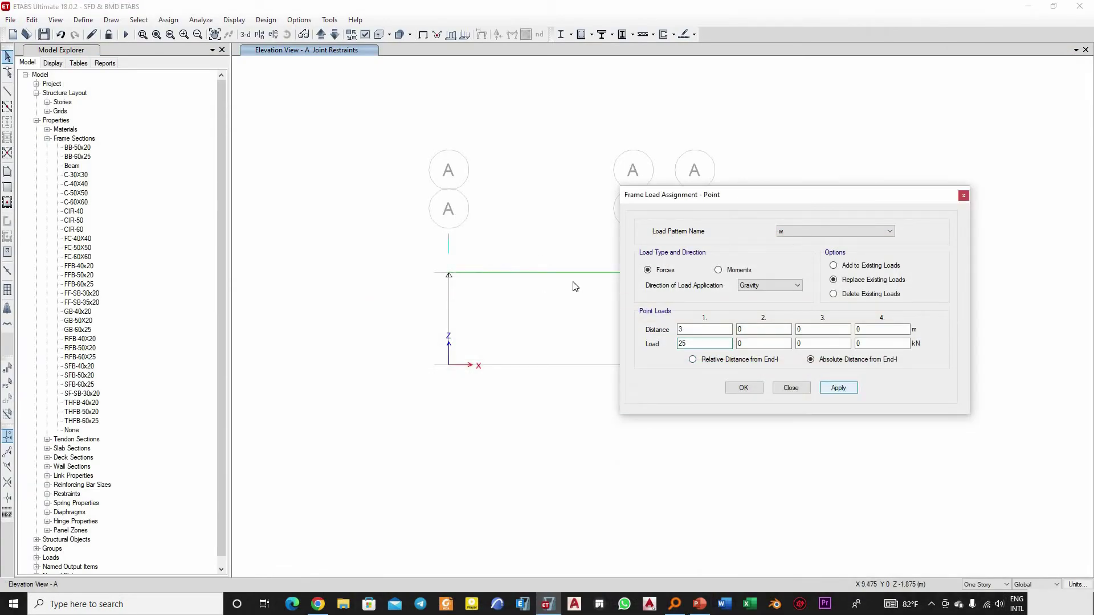
Close the point load dialog and select both beam spans B–C and A–B.
left_click_drag(706, 196, 125, 199)
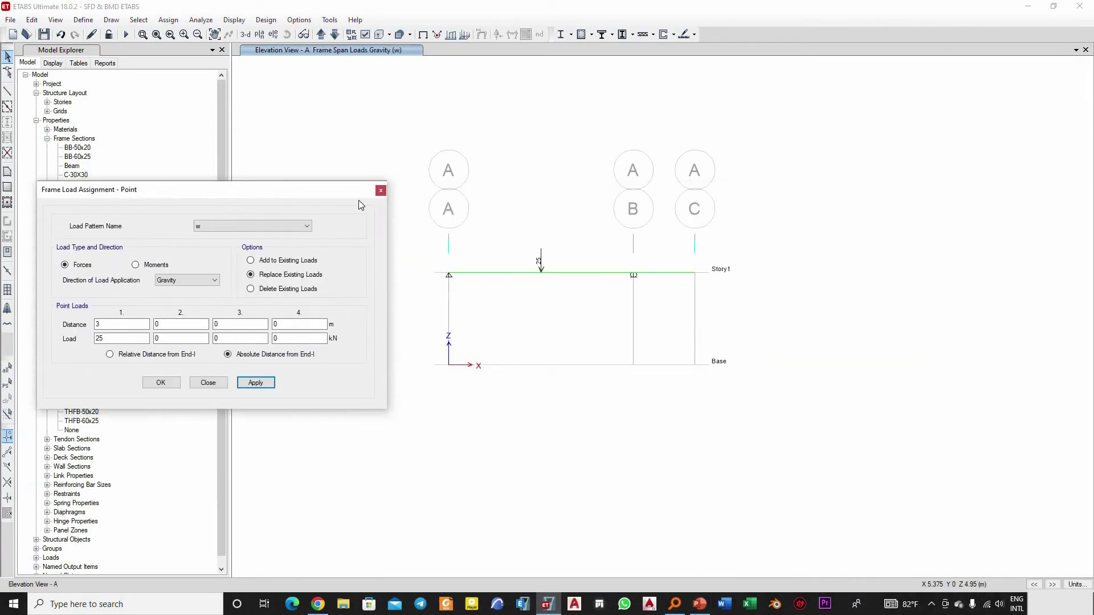
left_click(219, 384)
left_click(663, 273)
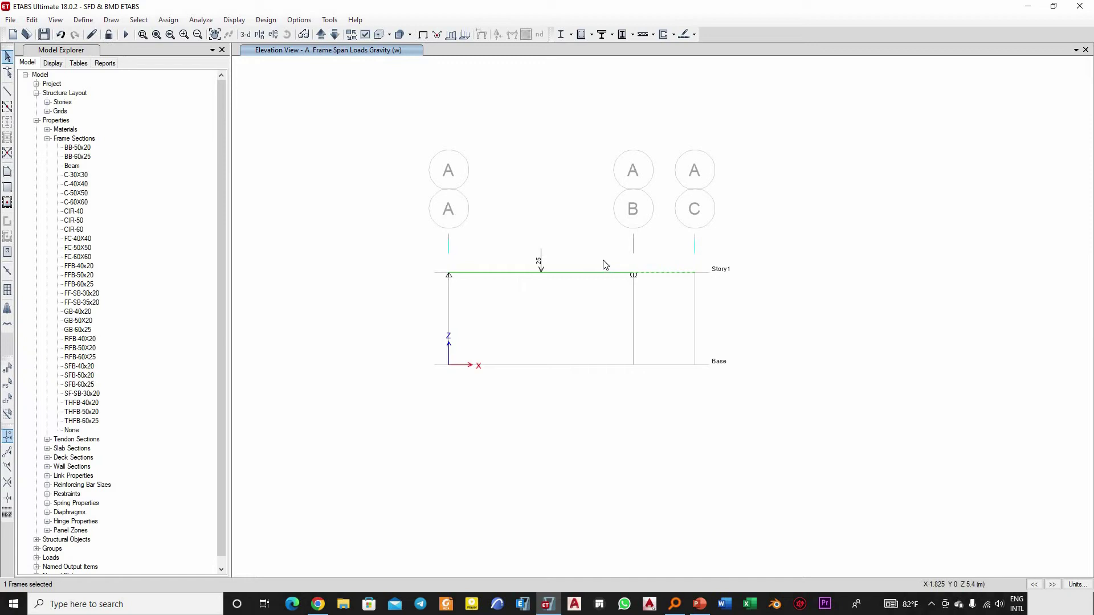
scroll(602, 261, "up", 3)
scroll(749, 293, "down", 3)
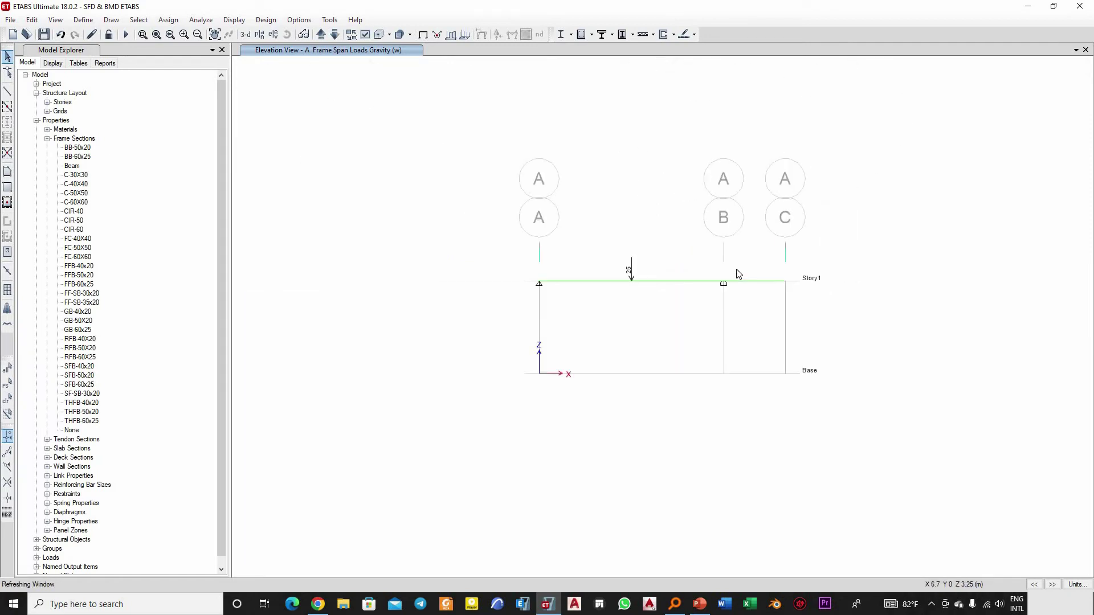
left_click(659, 278)
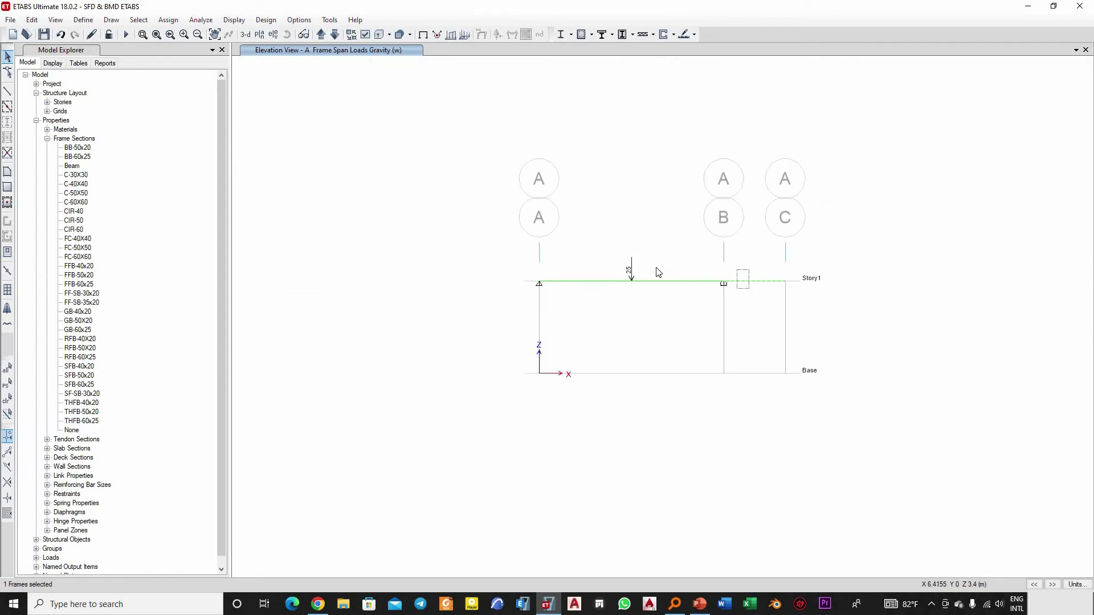
Recolour the Beam frame section from green to dark blue in its properties.
right_click(72, 165)
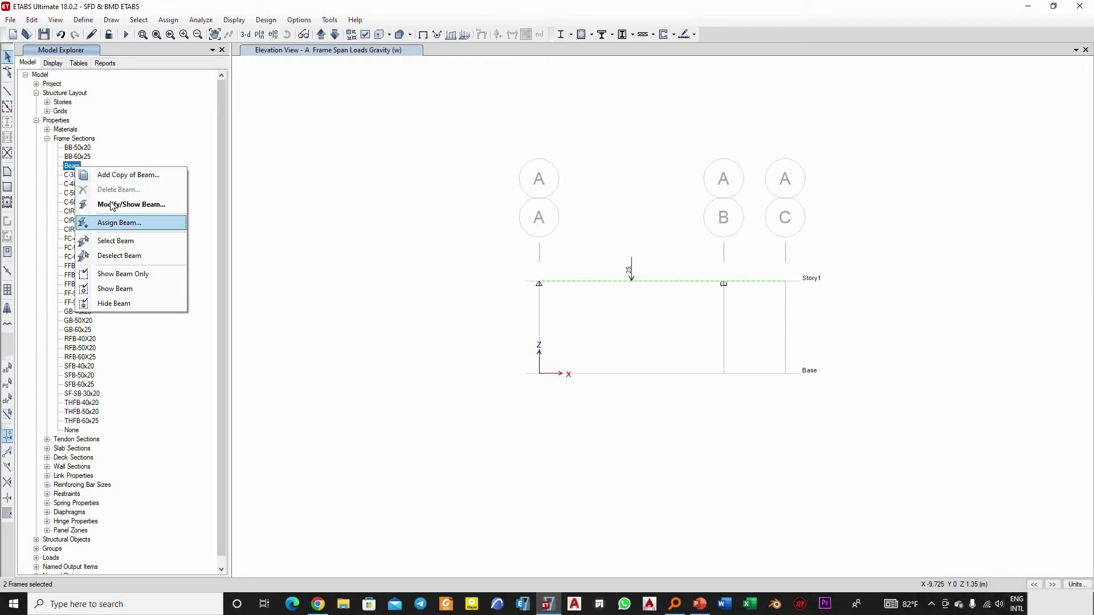
left_click(523, 201)
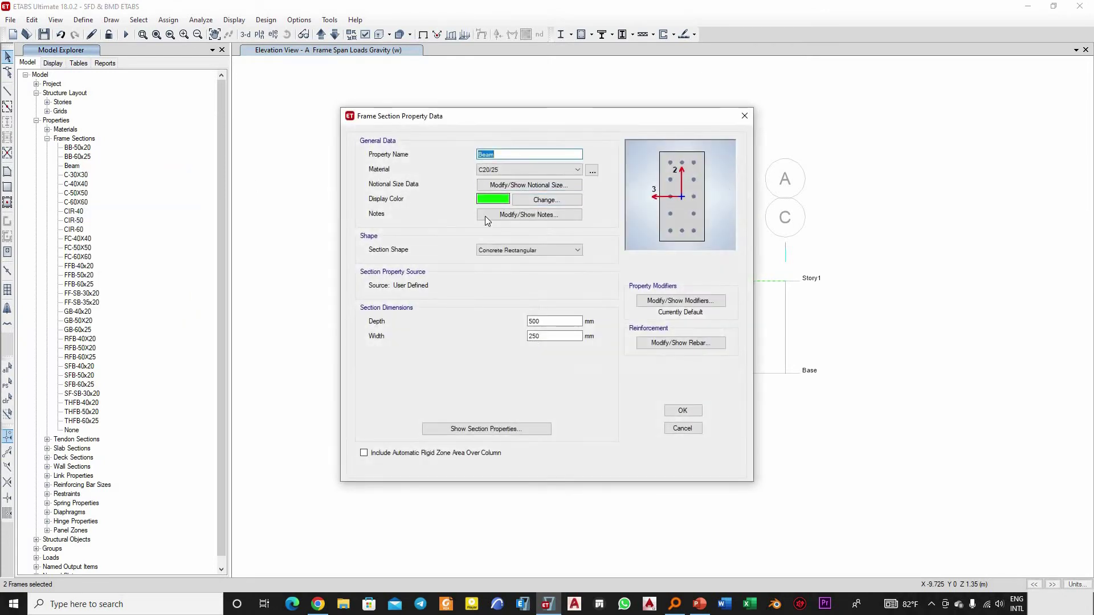
left_click(548, 198)
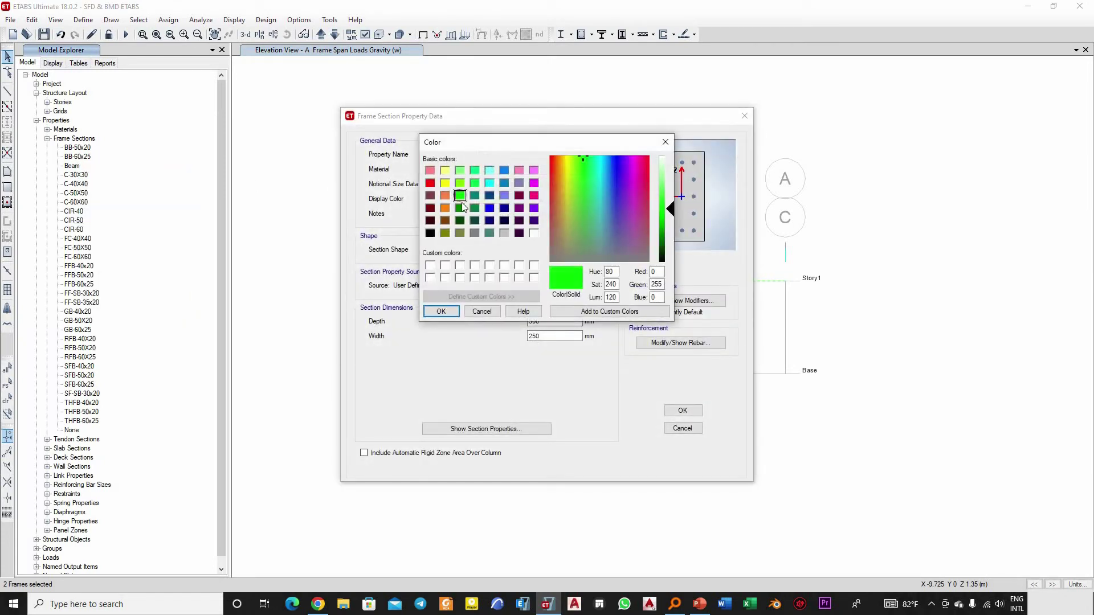
left_click(503, 208)
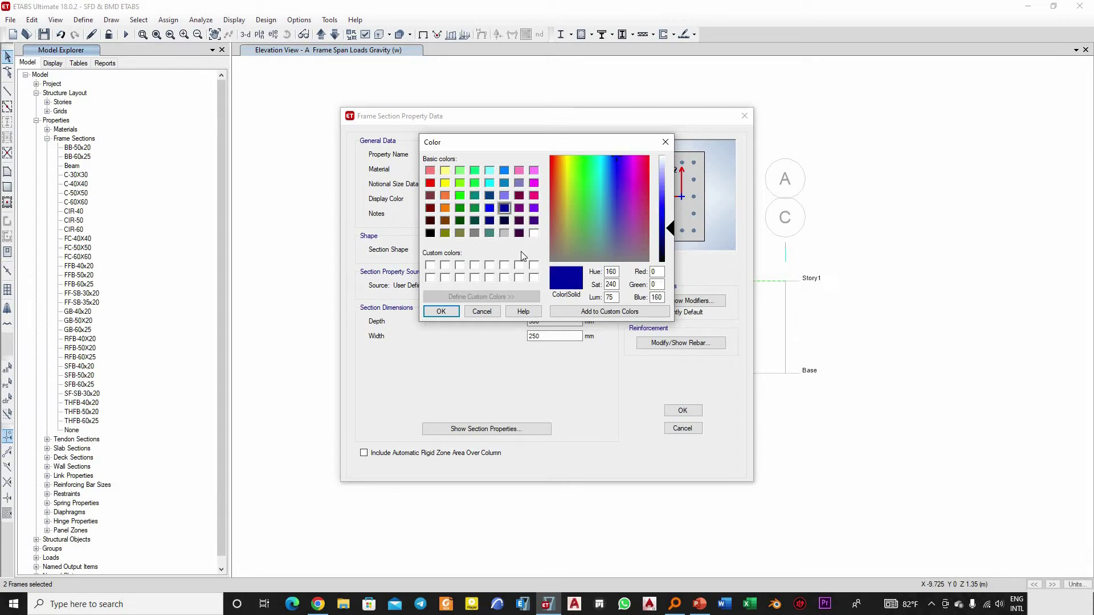
left_click(436, 312)
left_click(682, 410)
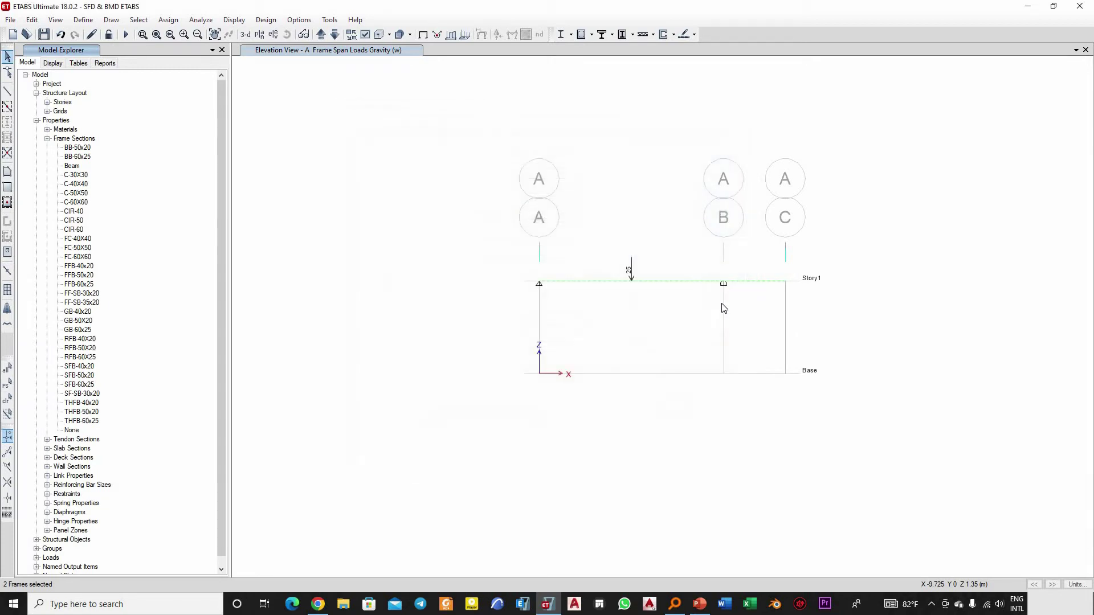
scroll(782, 300, "up", 2)
scroll(744, 299, "down", 2)
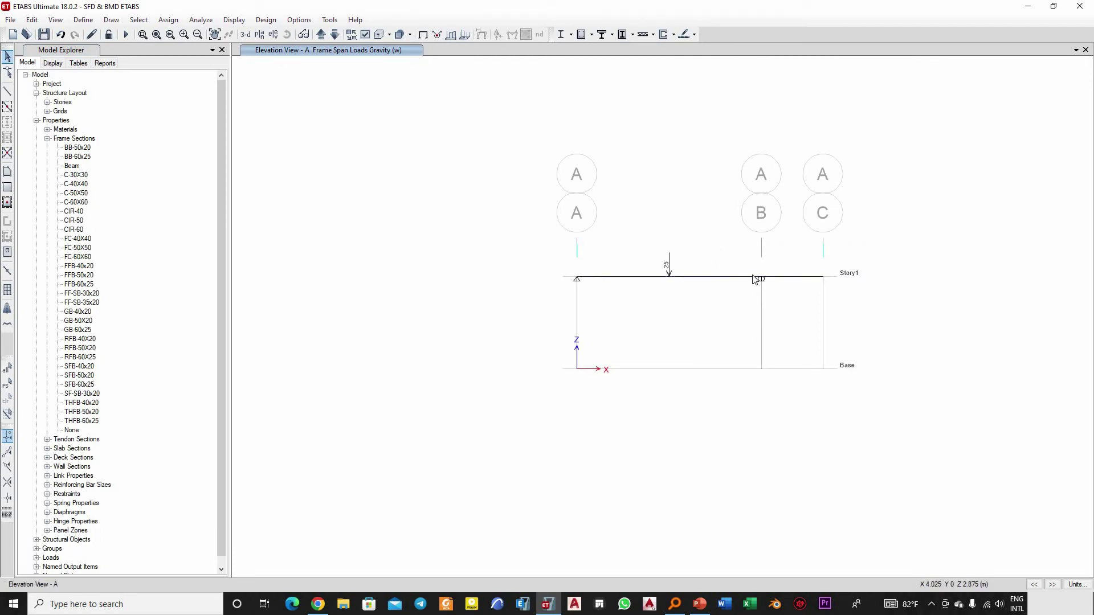
scroll(776, 269, "up", 2)
Select the B–C beam span and open the distributed frame load settings.
left_click_drag(774, 264, 805, 306)
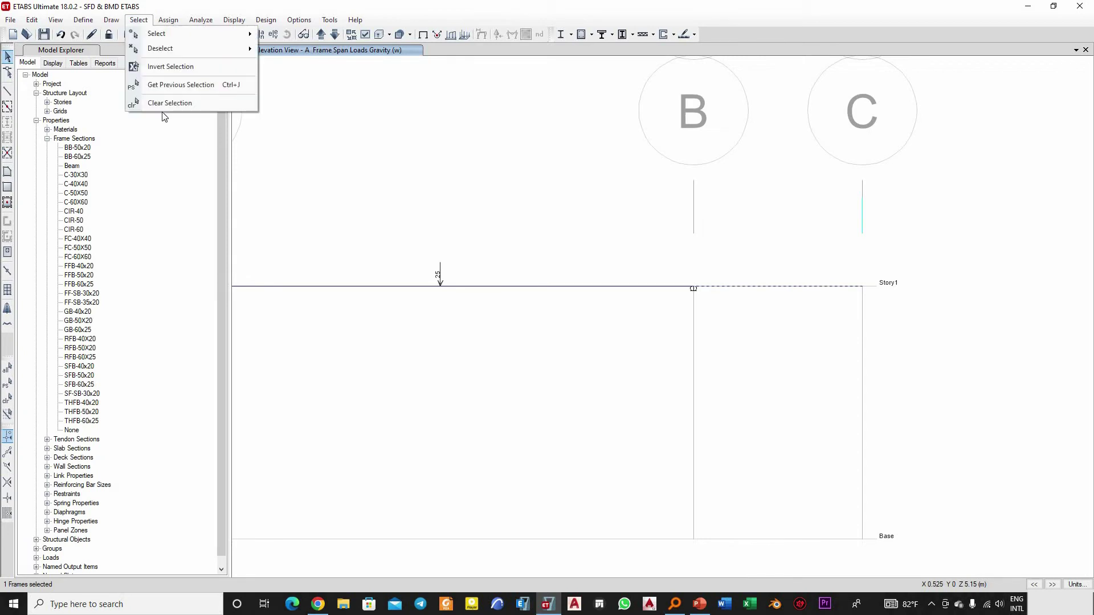
left_click(169, 21)
mouse_move(292, 126)
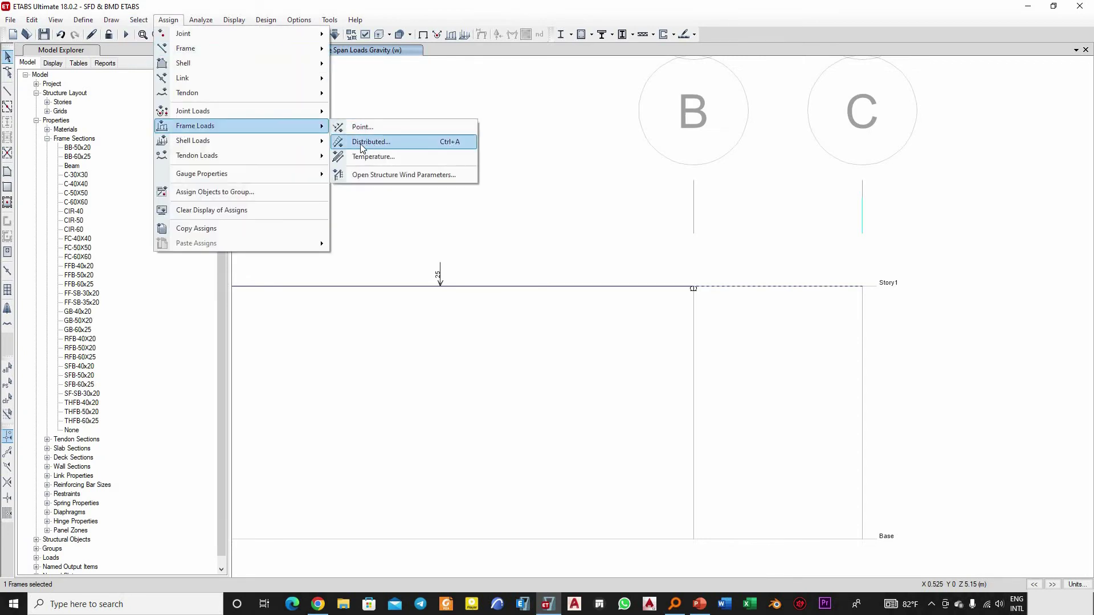
key("Return")
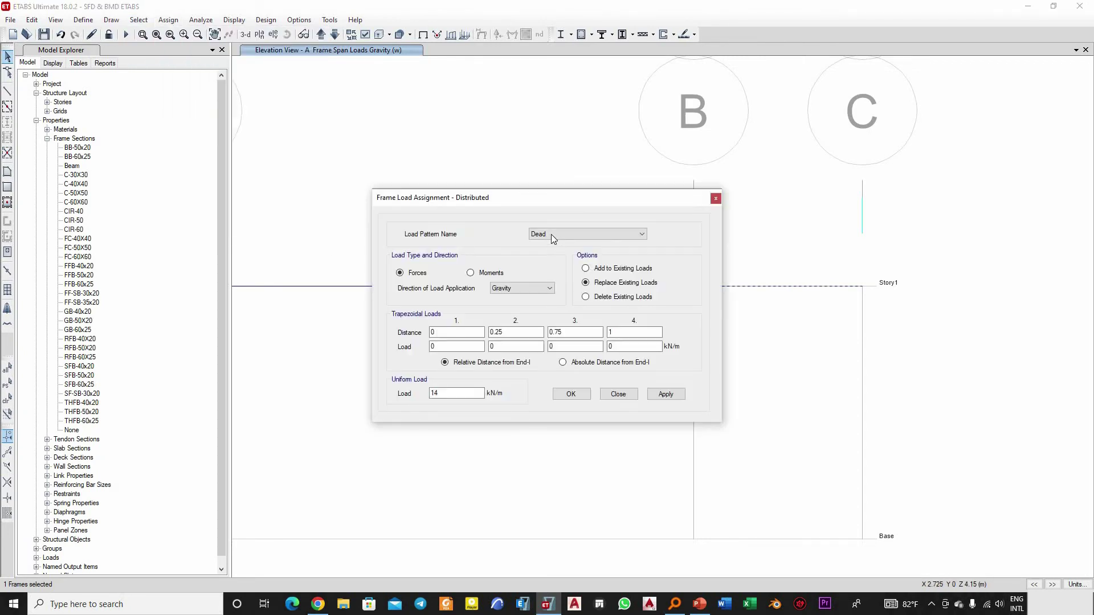
Set load pattern w with a 14 kN/m uniform load, then bring up the Example 3 slide.
left_click(551, 234)
left_click(548, 260)
double_click(436, 393)
left_click(701, 605)
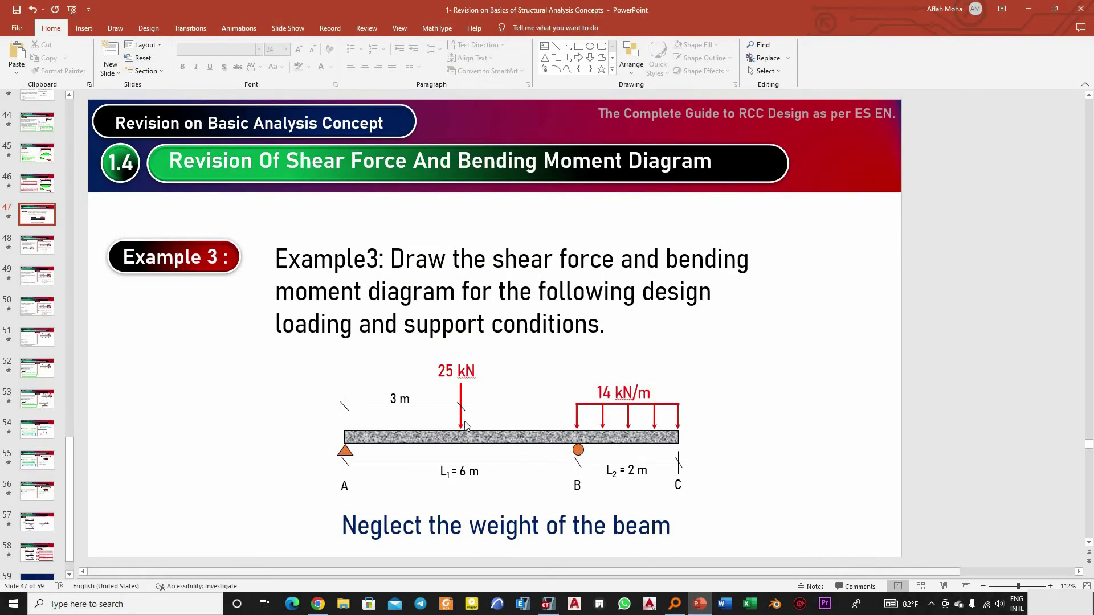
Return to ETABS after checking the Example 3 beam loading slide.
left_click(697, 607)
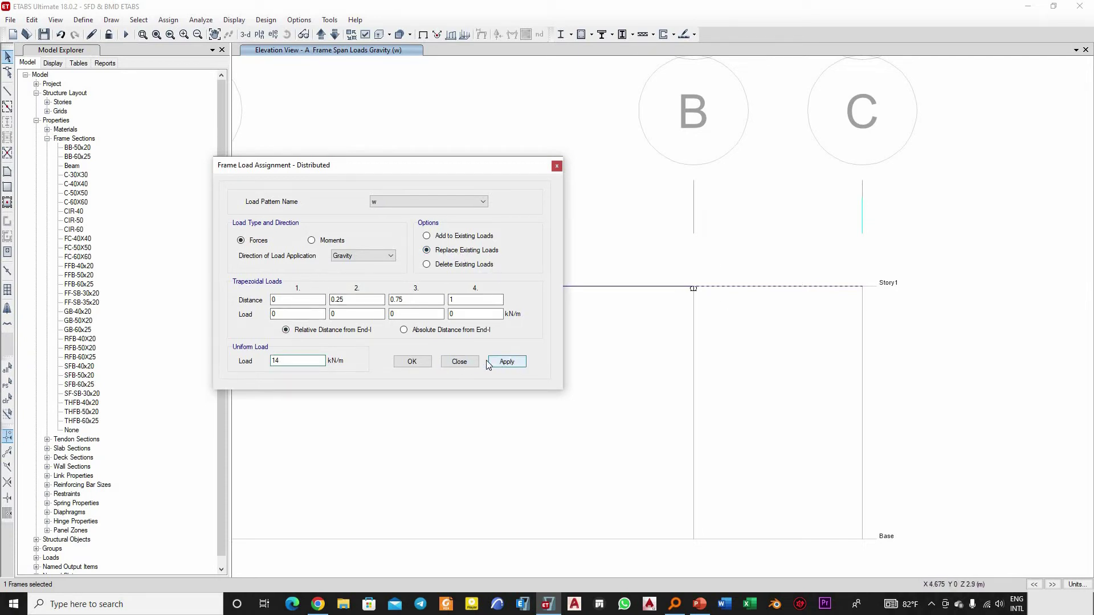
Apply the 14 kN/m uniform load to span B–C, close the dialog and zoom to check it.
left_click(506, 362)
left_click(459, 362)
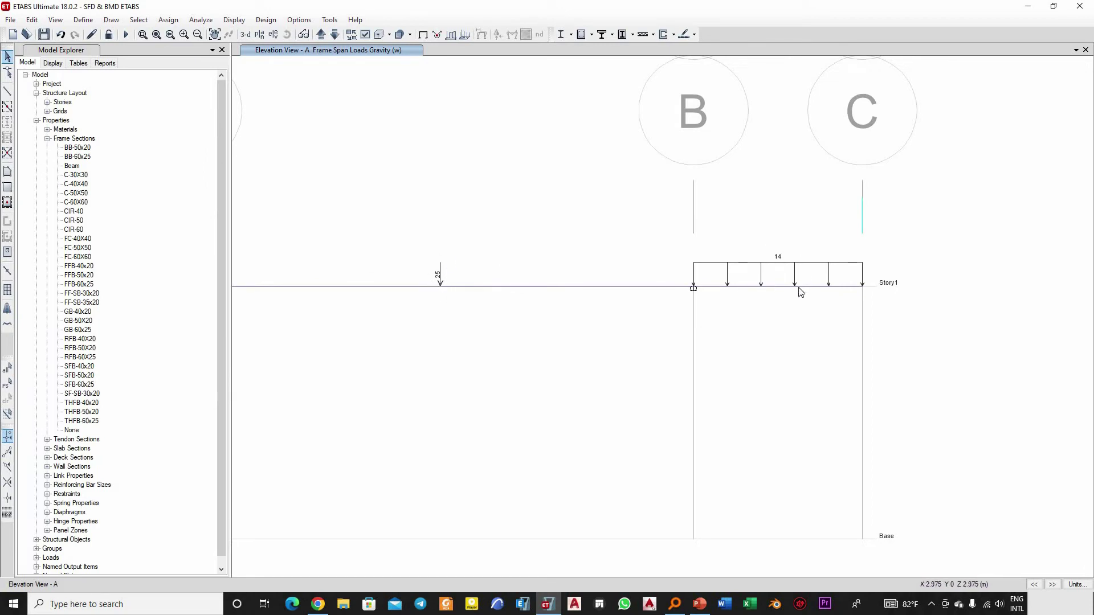
scroll(797, 288, "down", 3)
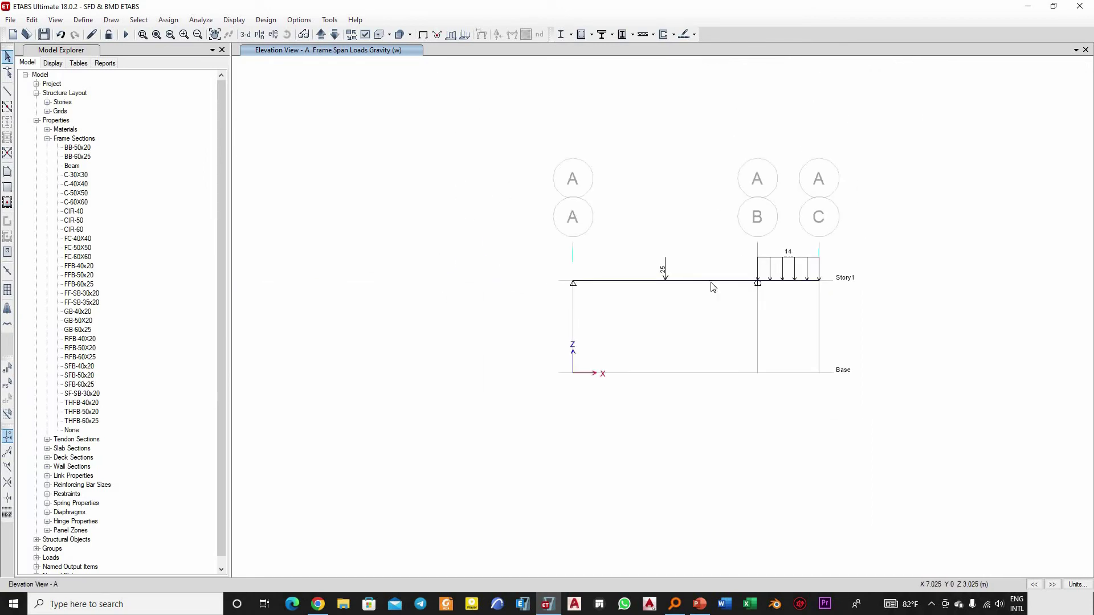
scroll(735, 280, "up", 3)
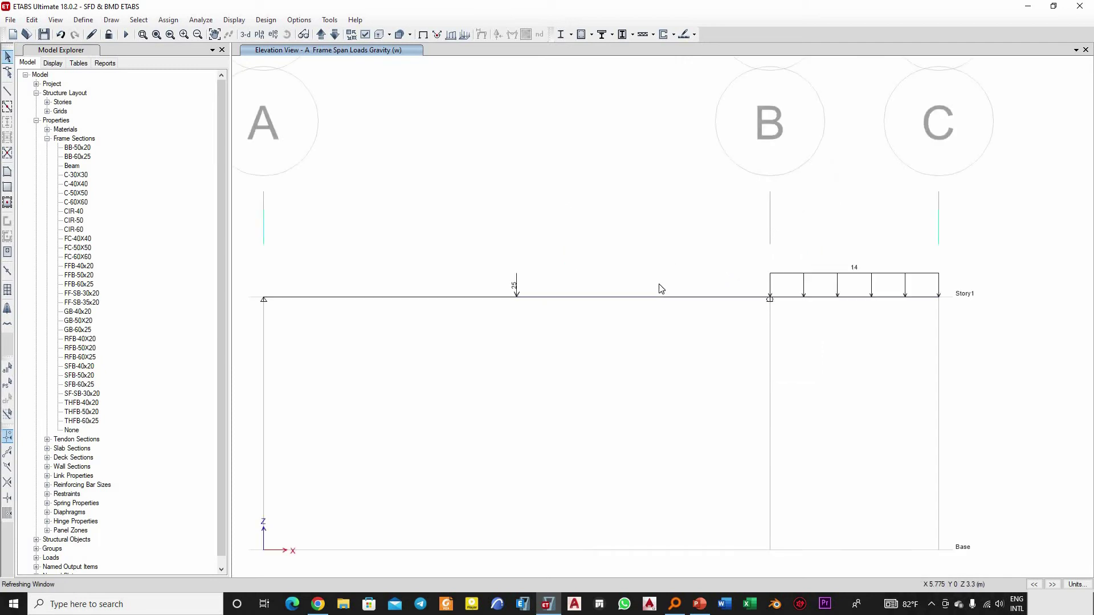
scroll(661, 289, "down", 3)
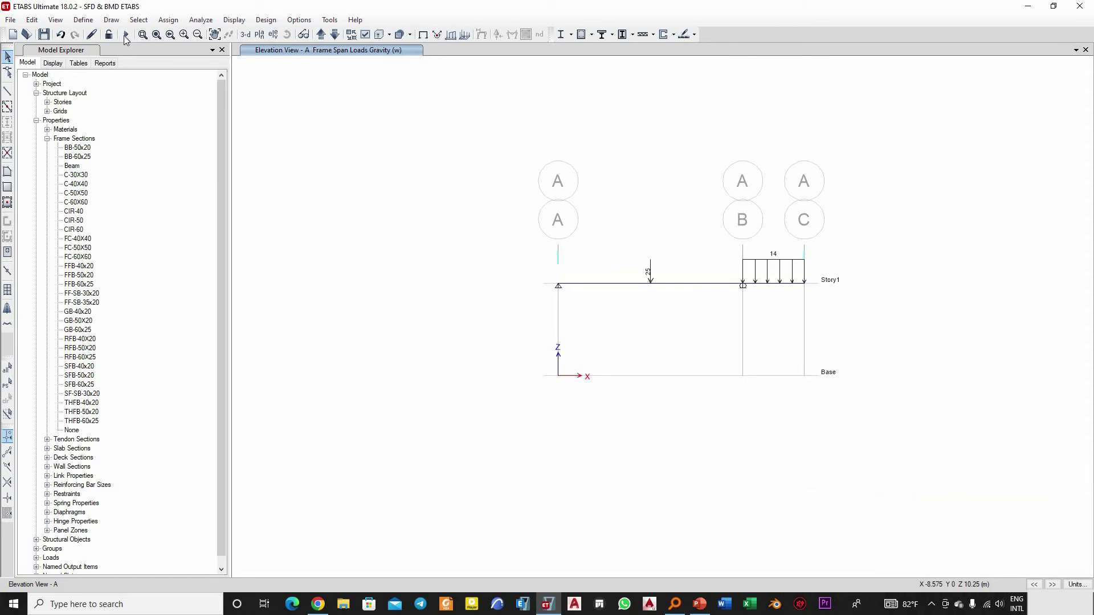
Run the structural analysis and bring up the member force diagram settings.
left_click(126, 35)
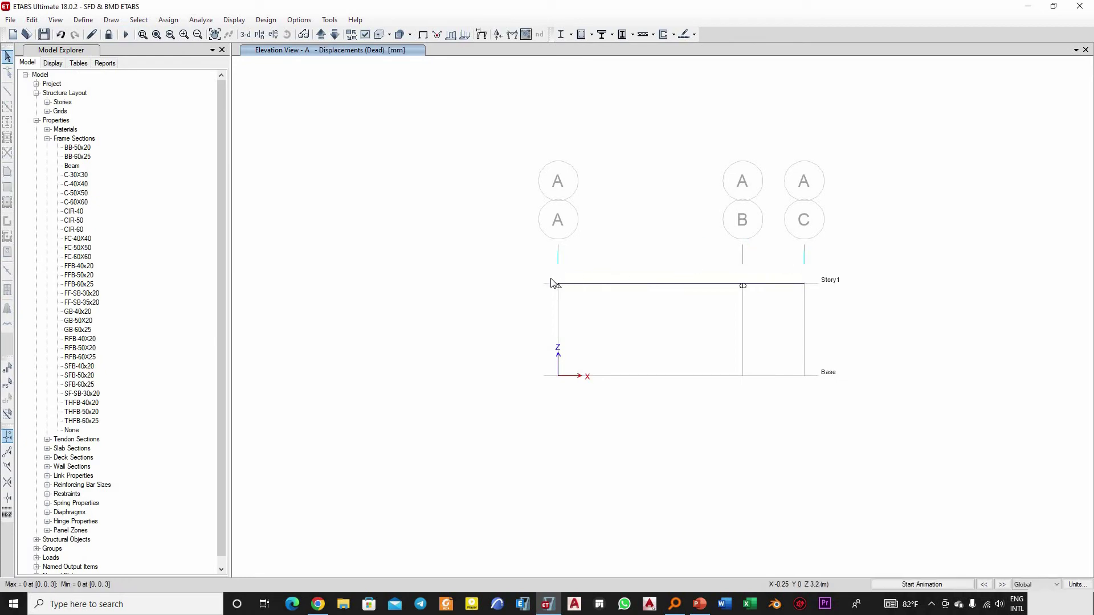
scroll(739, 279, "up", 3)
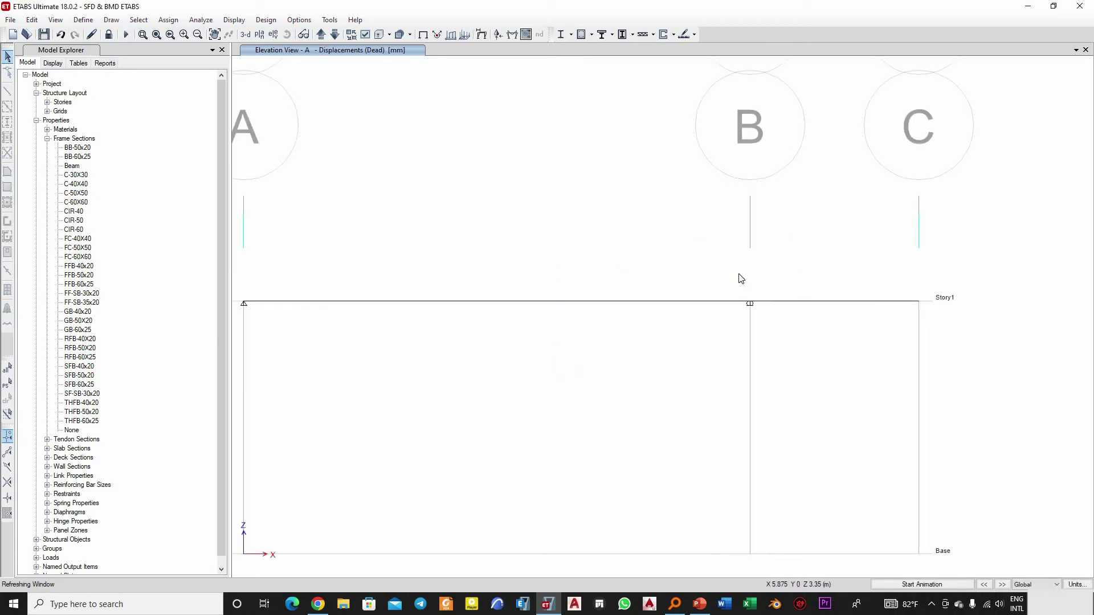
scroll(740, 279, "down", 3)
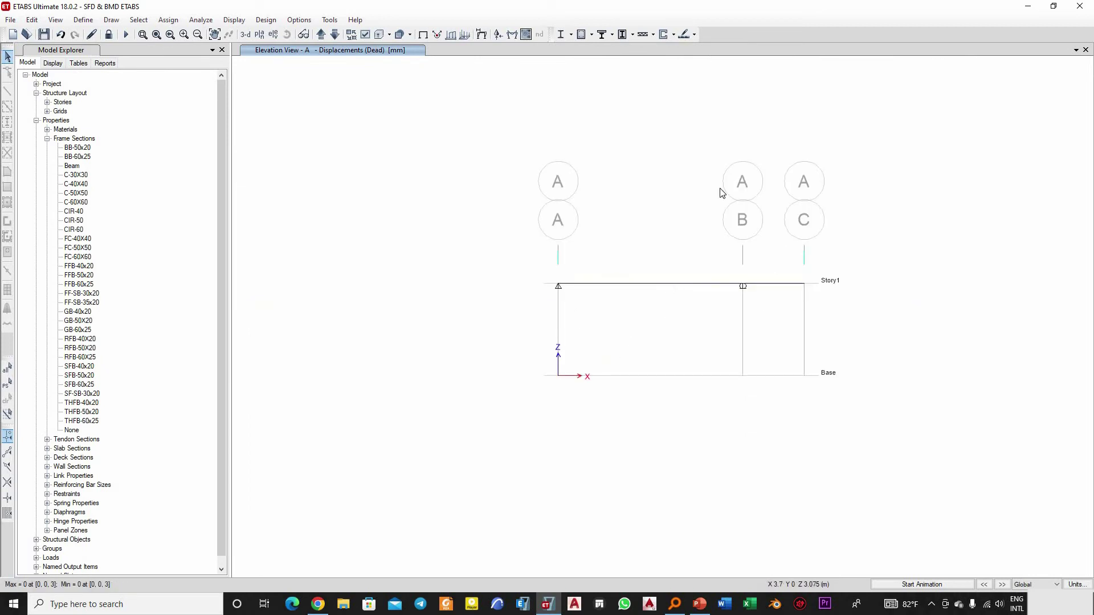
left_click(512, 35)
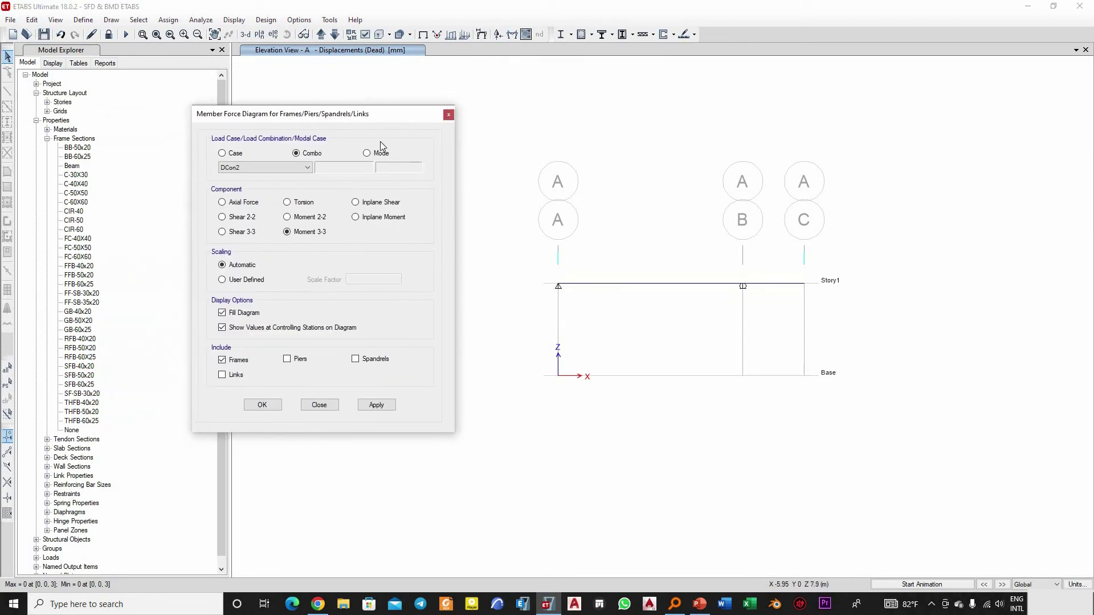
Plot the Moment 3-3 diagram for load case w, showing 23.5 in span A–B.
left_click(236, 149)
left_click(244, 164)
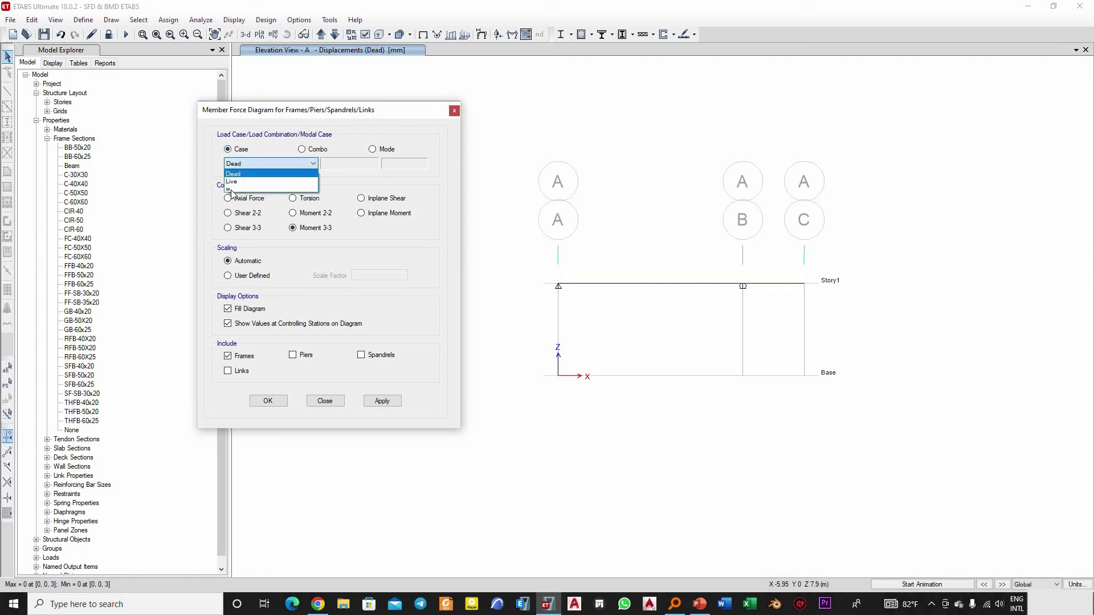
left_click(663, 276)
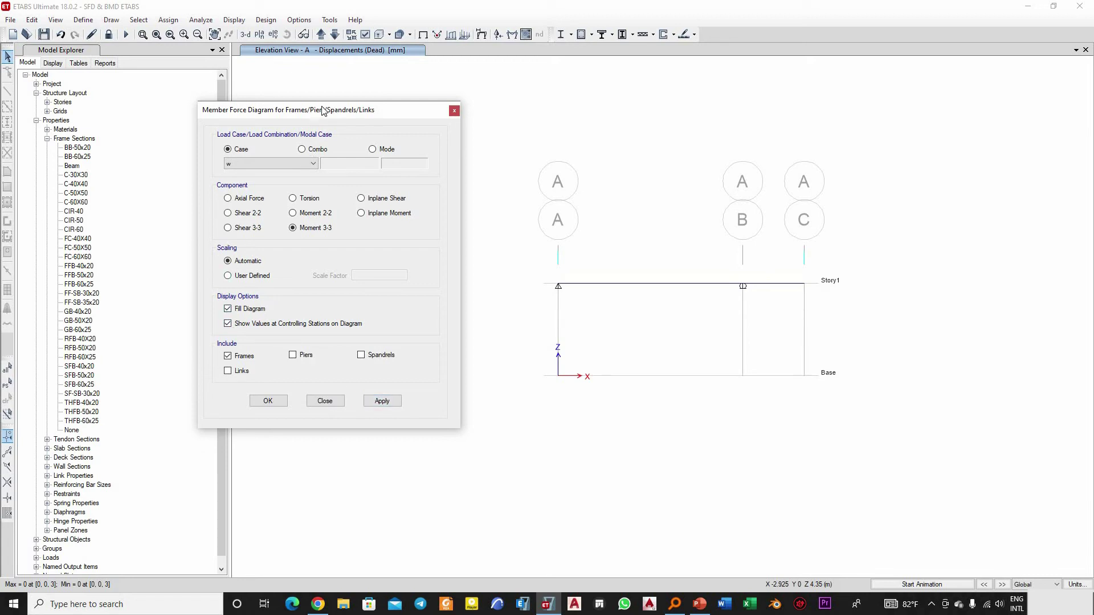
left_click_drag(333, 113, 218, 90)
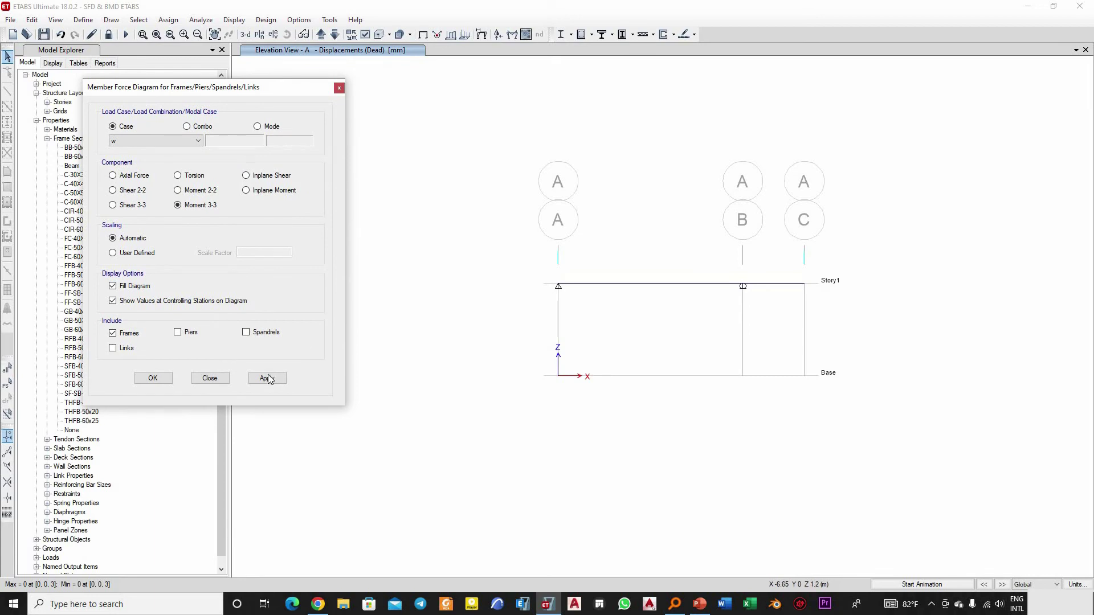
left_click(267, 379)
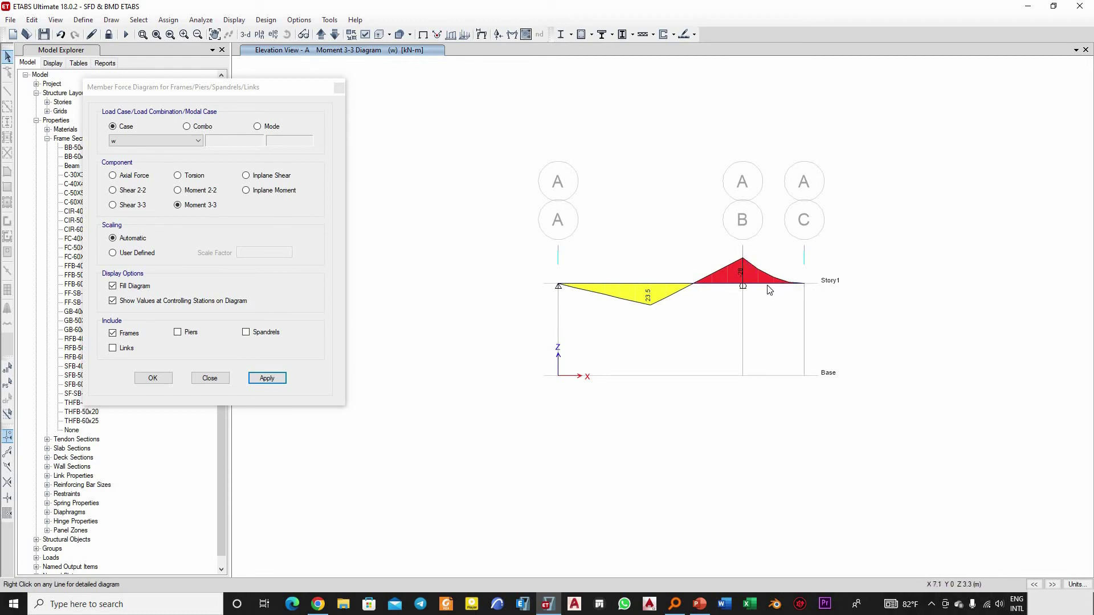
scroll(768, 284, "up", 3)
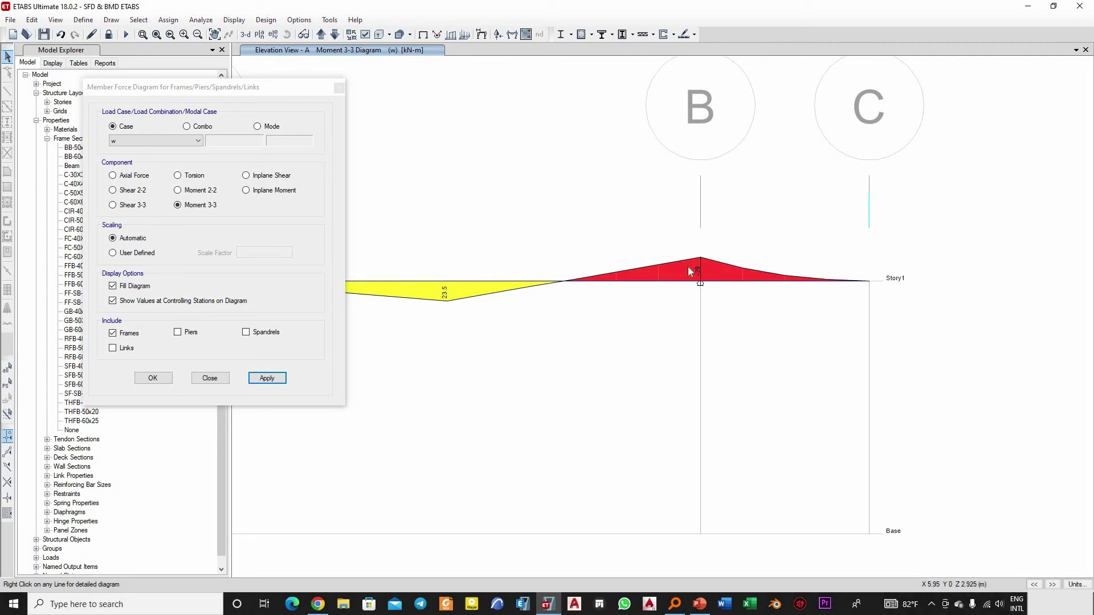
middle_click_drag(708, 279, 763, 287)
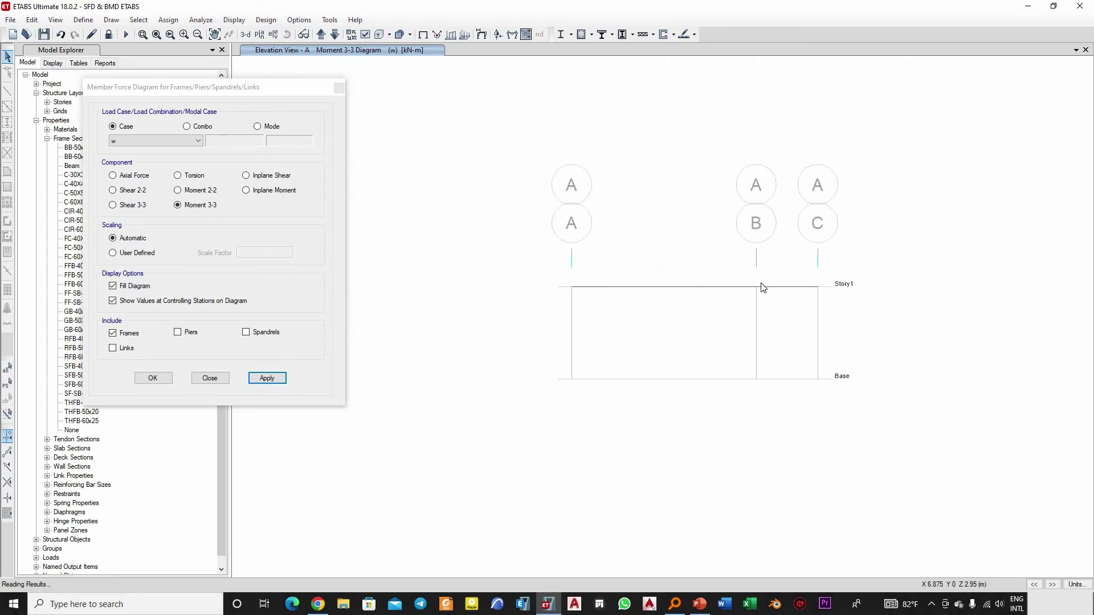
scroll(757, 275, "down", 3)
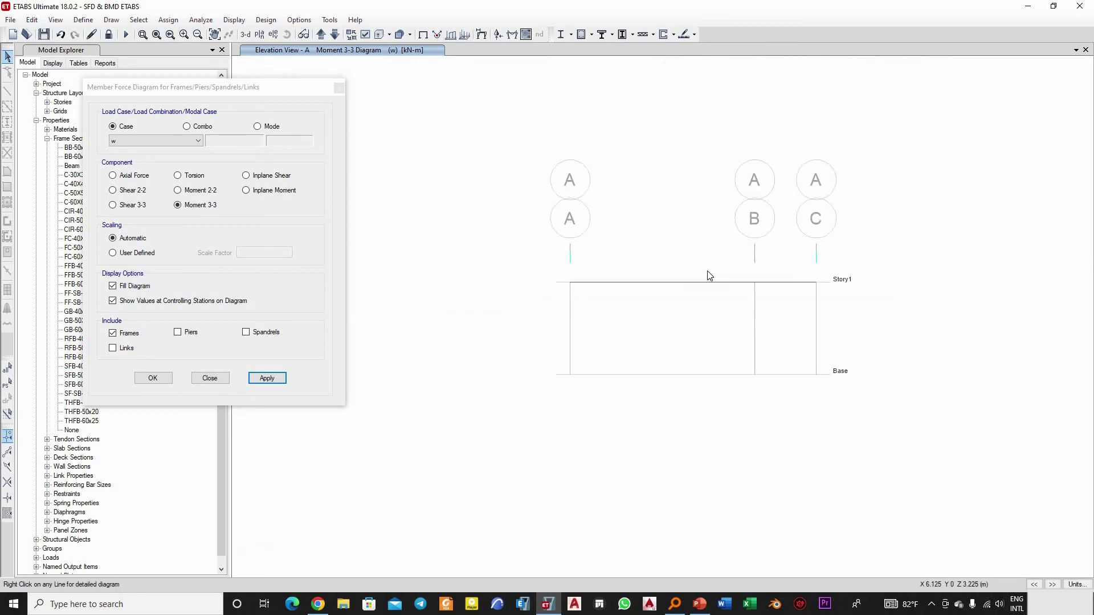
mouse_move(623, 288)
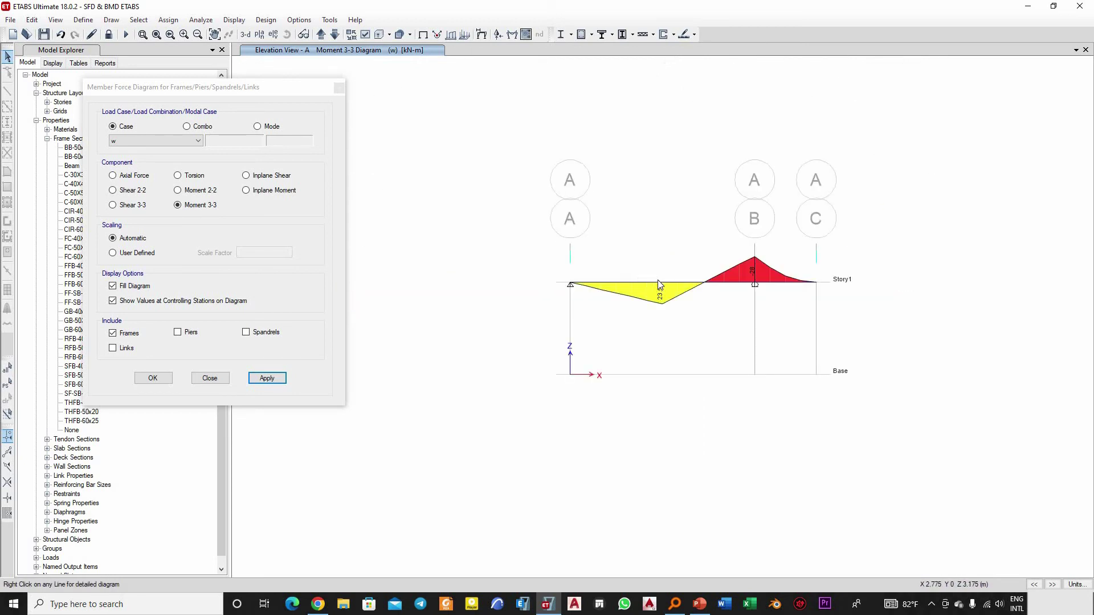
mouse_move(792, 283)
left_click(128, 192)
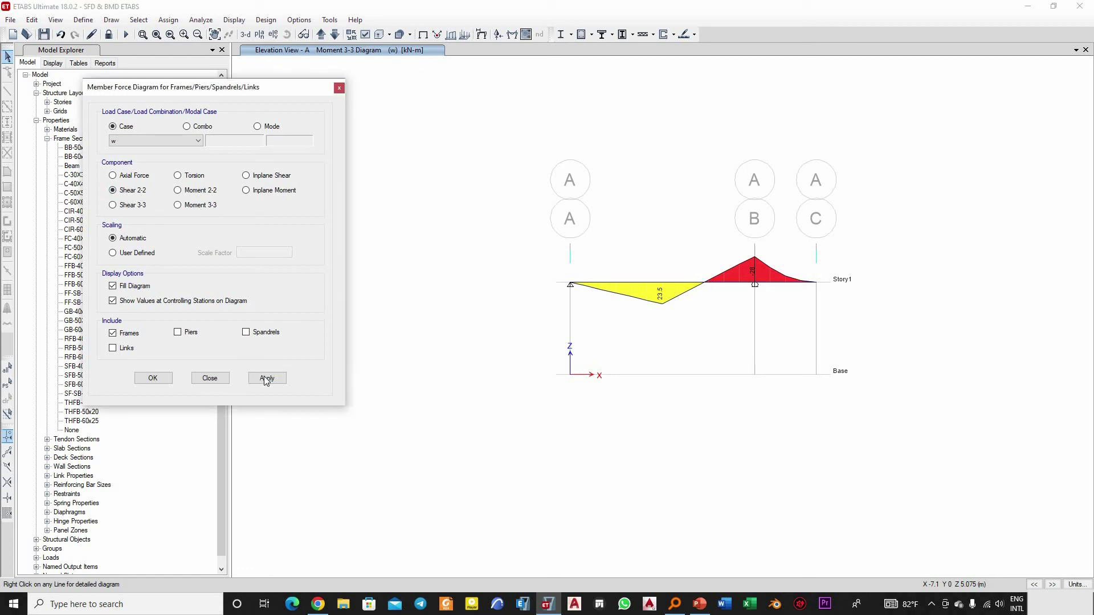
Plot the Shear 2-2 diagram for case w, giving 7.833, 17.1667 and 28 kN.
left_click(266, 379)
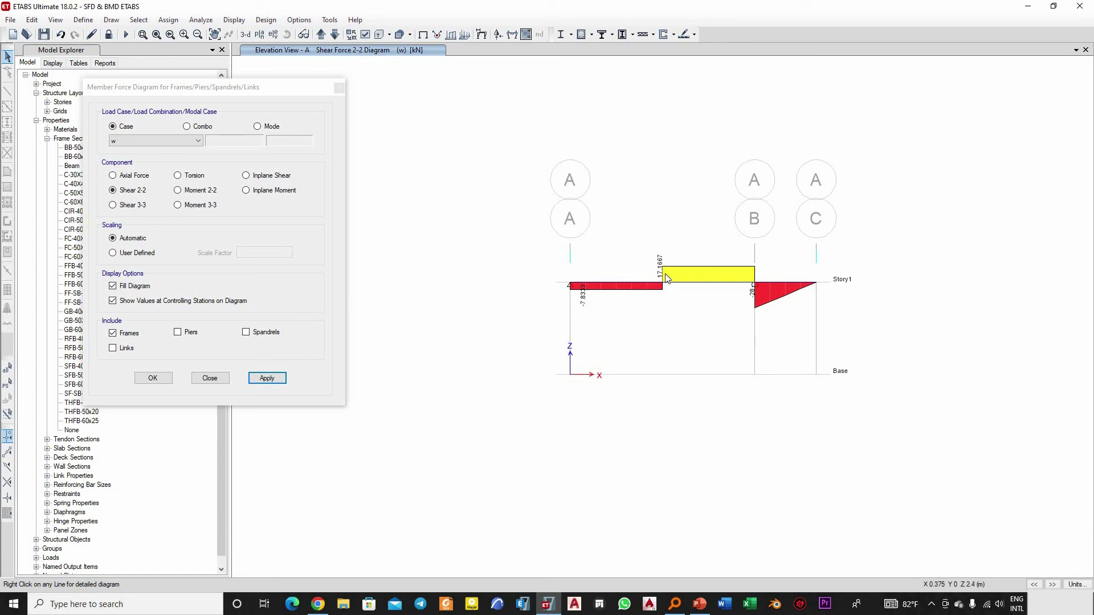
mouse_move(660, 282)
Choose Moment 3-3 for case w in the member force diagram settings and apply it.
left_click(265, 378)
left_click(265, 379)
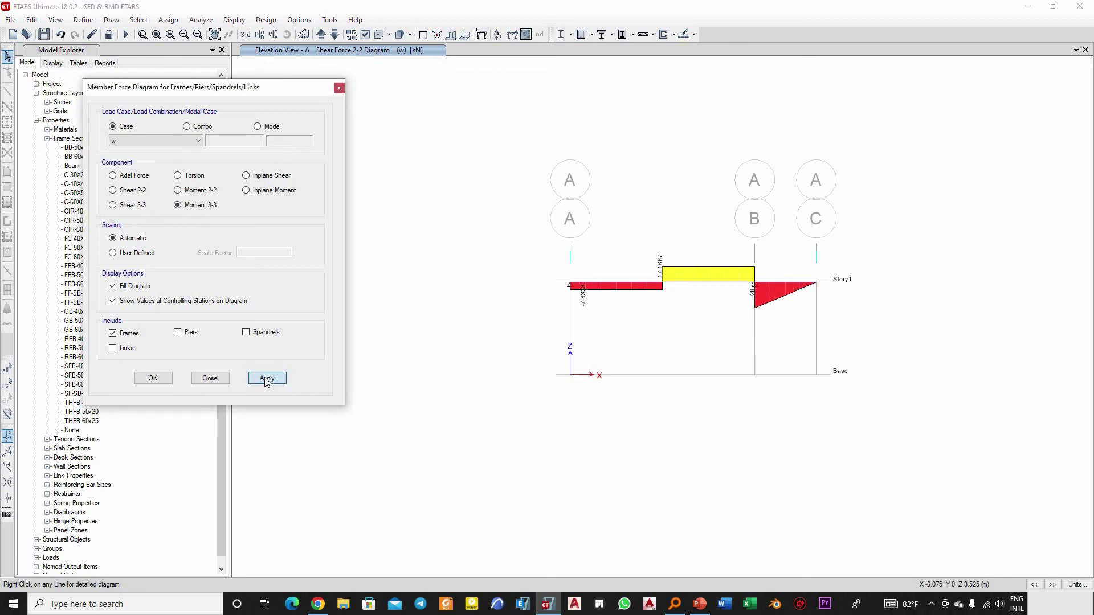